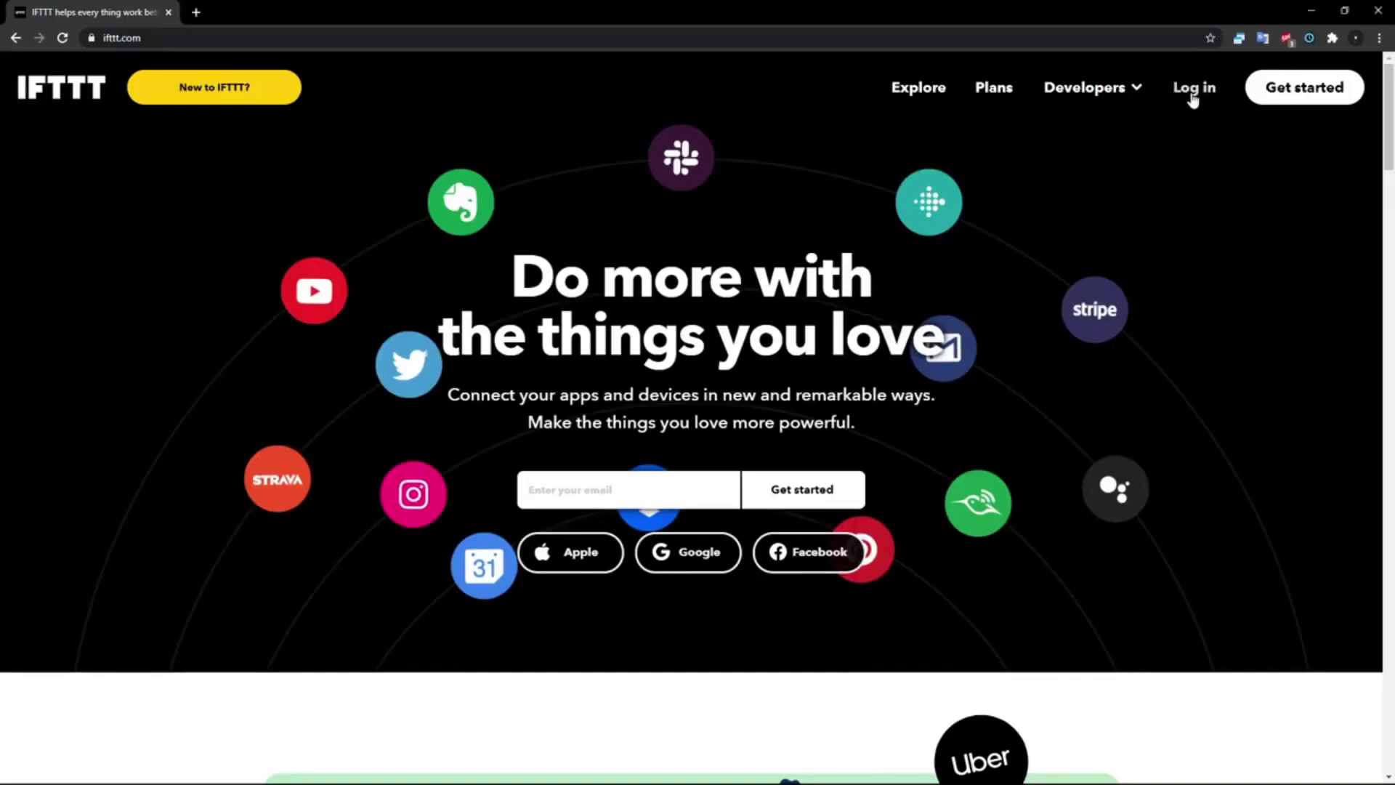
- Log in to IFTTT with the browser-autofilled credentials to reach My Applets
{"action": "left_click", "coordinate": [1193, 88]}
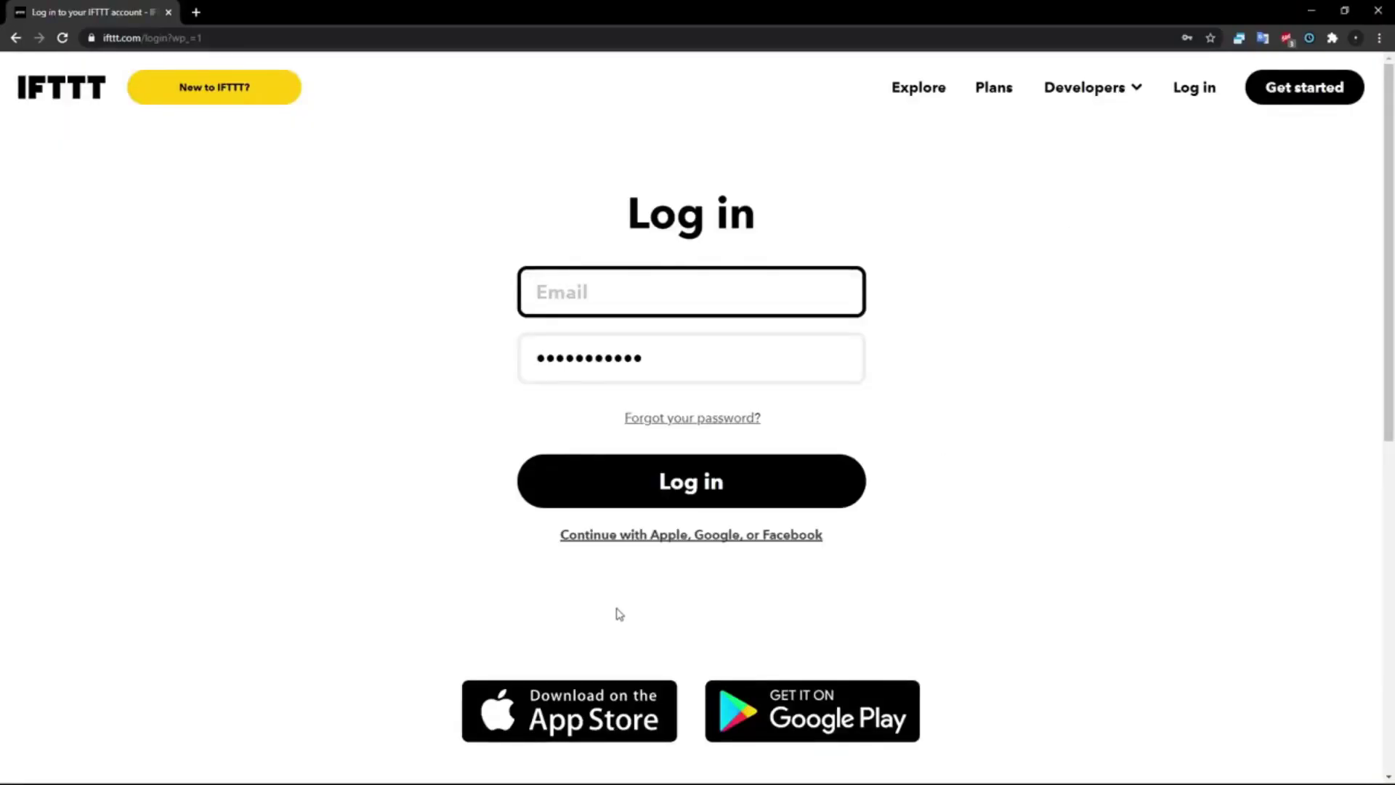
{"action": "scroll", "coordinate": [617, 613], "scroll_direction": "down", "scroll_amount": 7}
{"action": "scroll", "coordinate": [545, 595], "scroll_direction": "up", "scroll_amount": 7}
{"action": "left_click", "coordinate": [1268, 102]}
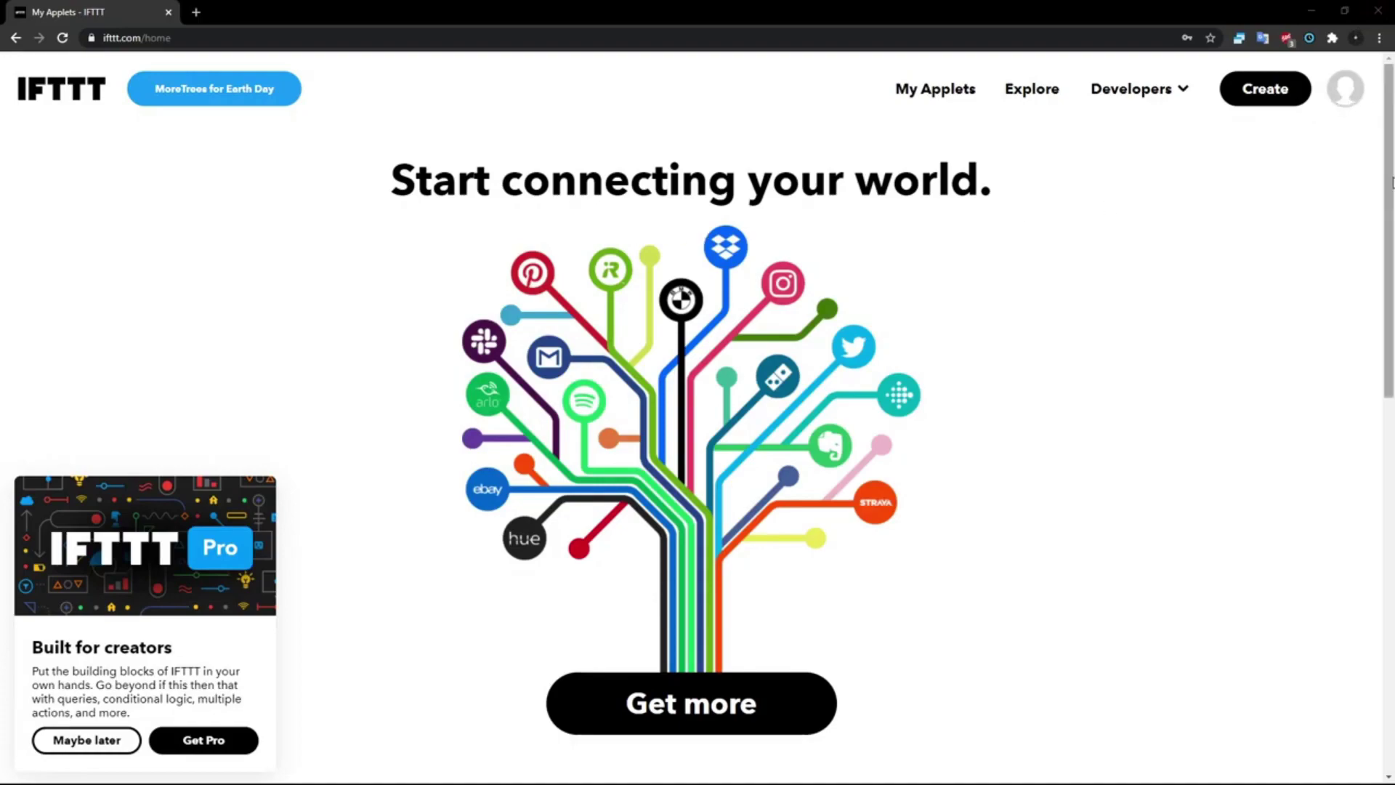
- Dismiss the IFTTT Pro upgrade offer with Maybe later
{"action": "left_click", "coordinate": [1358, 103]}
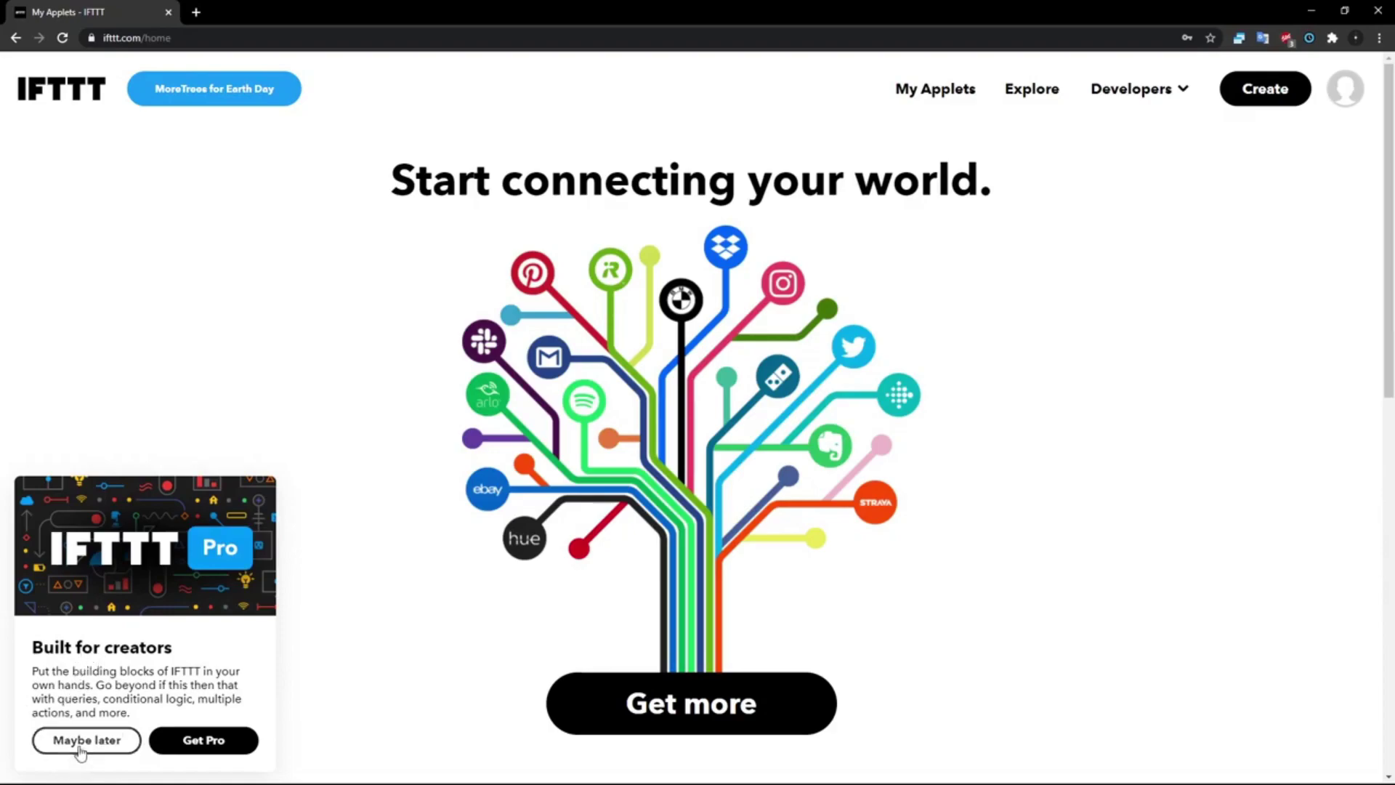
{"action": "left_click", "coordinate": [80, 748]}
{"action": "scroll", "coordinate": [835, 271], "scroll_direction": "down", "scroll_amount": 7}
{"action": "scroll", "coordinate": [742, 329], "scroll_direction": "down", "scroll_amount": 4}
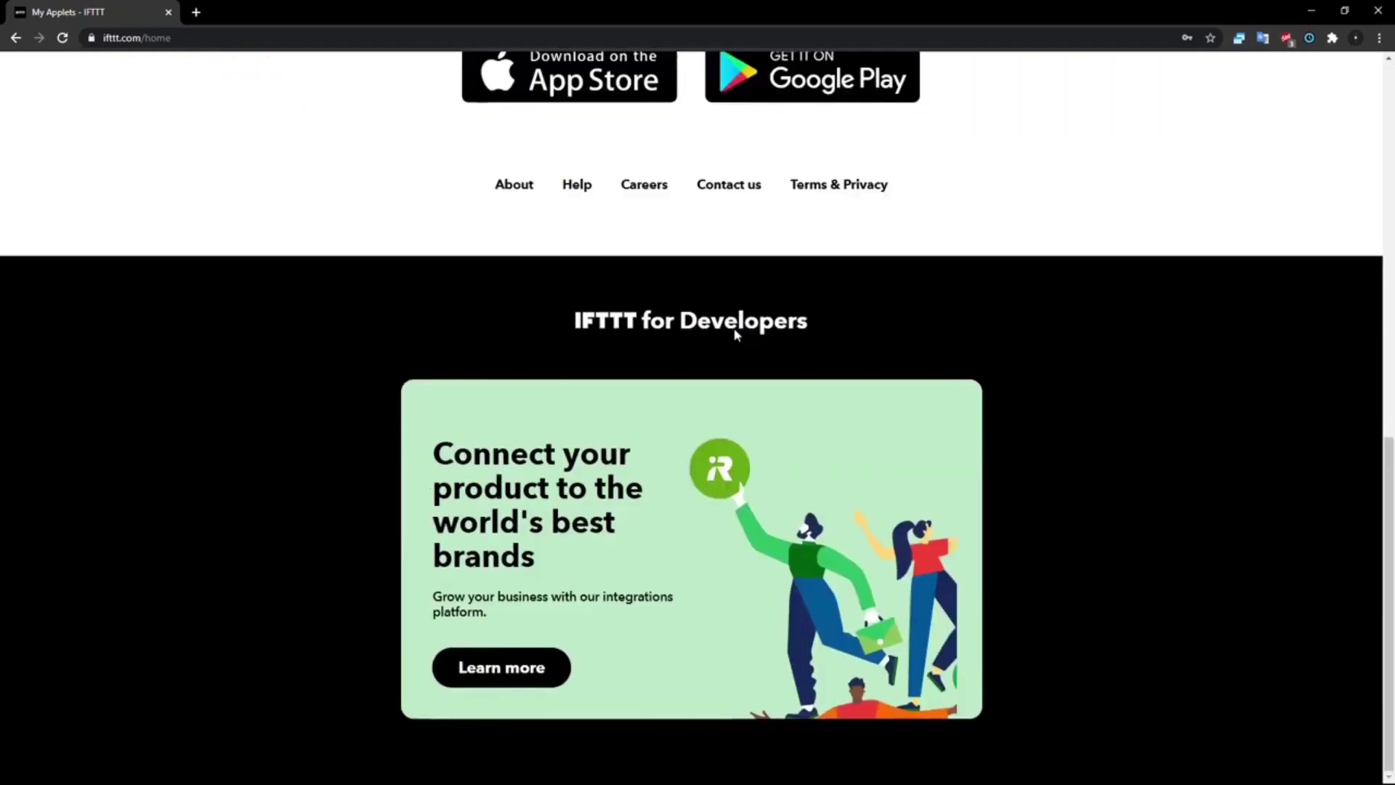
{"action": "scroll", "coordinate": [735, 334], "scroll_direction": "up", "scroll_amount": 10}
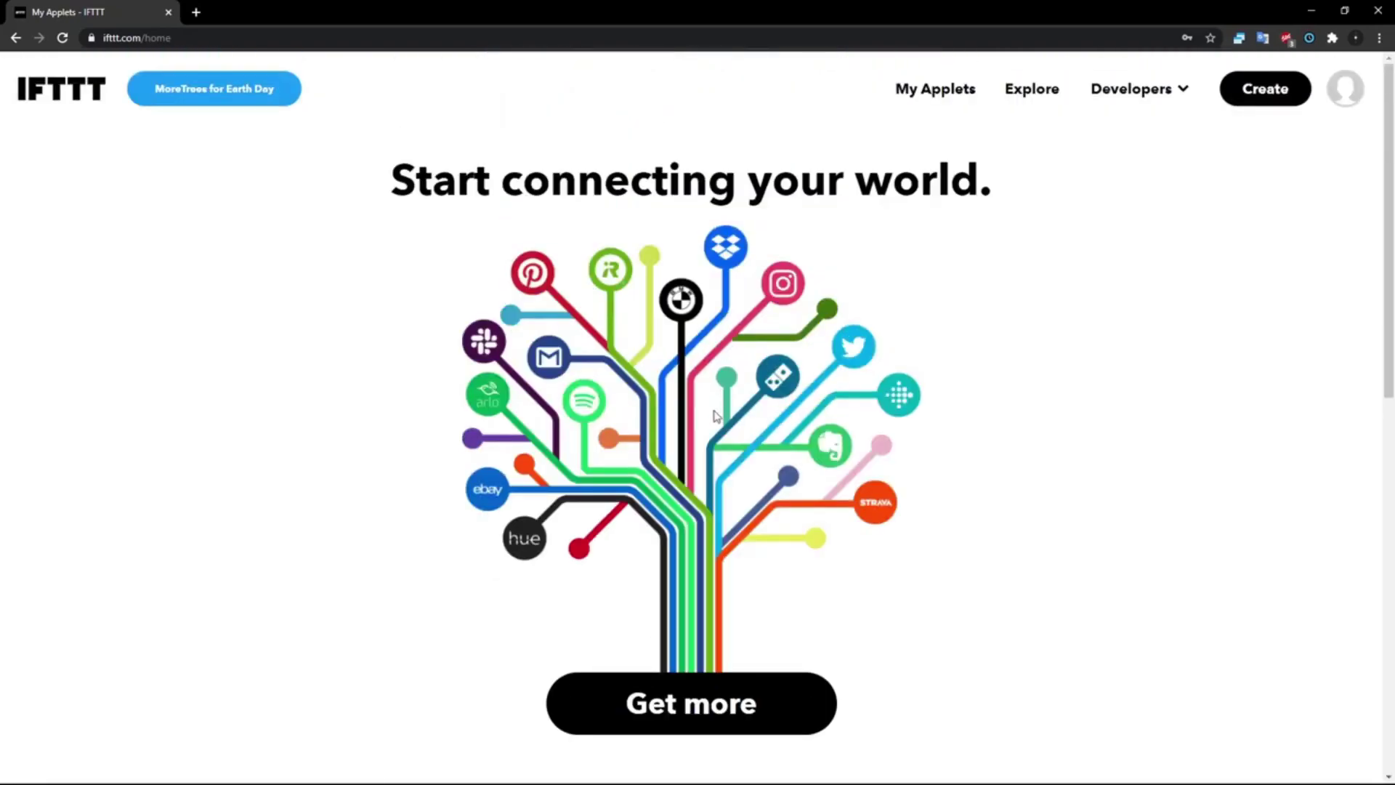
- Open the Explore page of recommended applets via Get more
{"action": "left_click", "coordinate": [727, 704]}
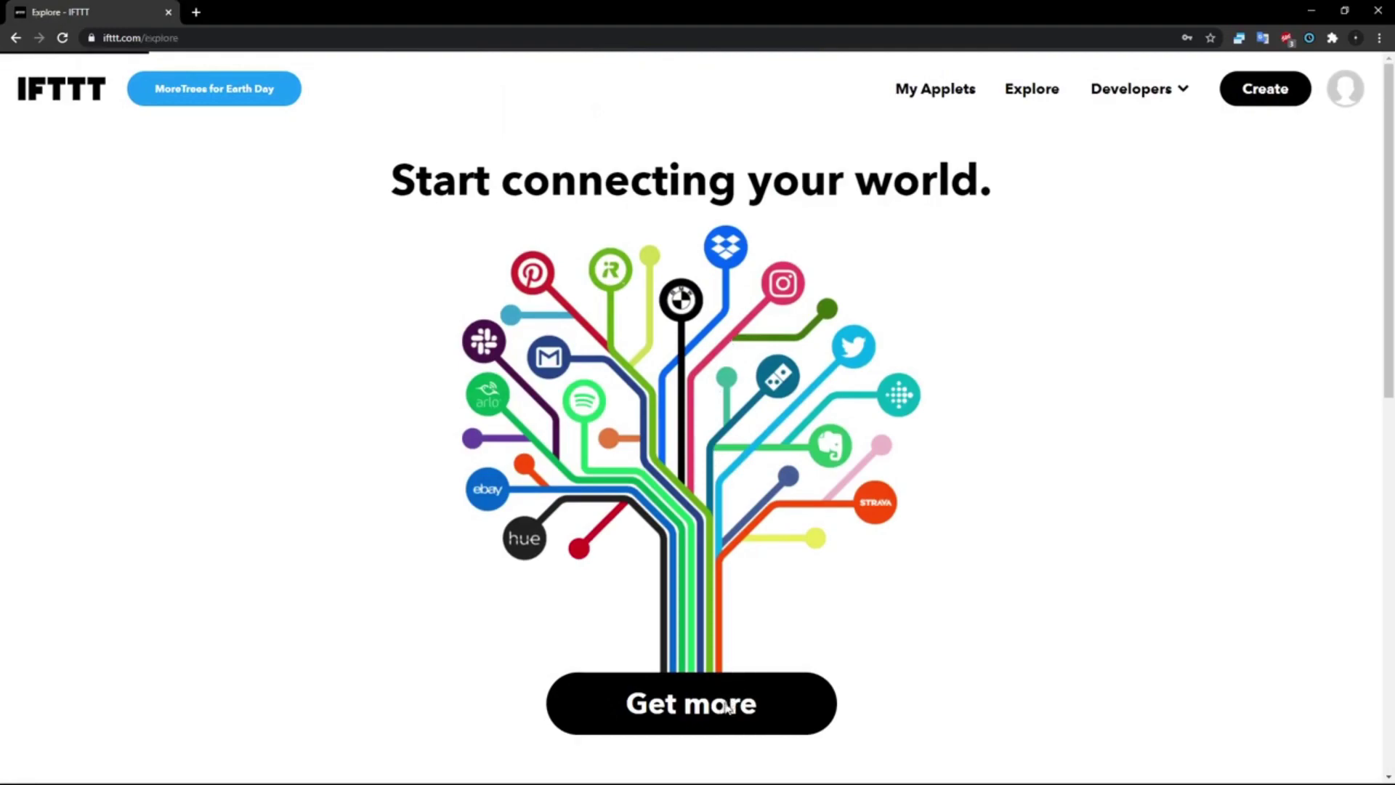
{"action": "scroll", "coordinate": [836, 560], "scroll_direction": "down", "scroll_amount": 6}
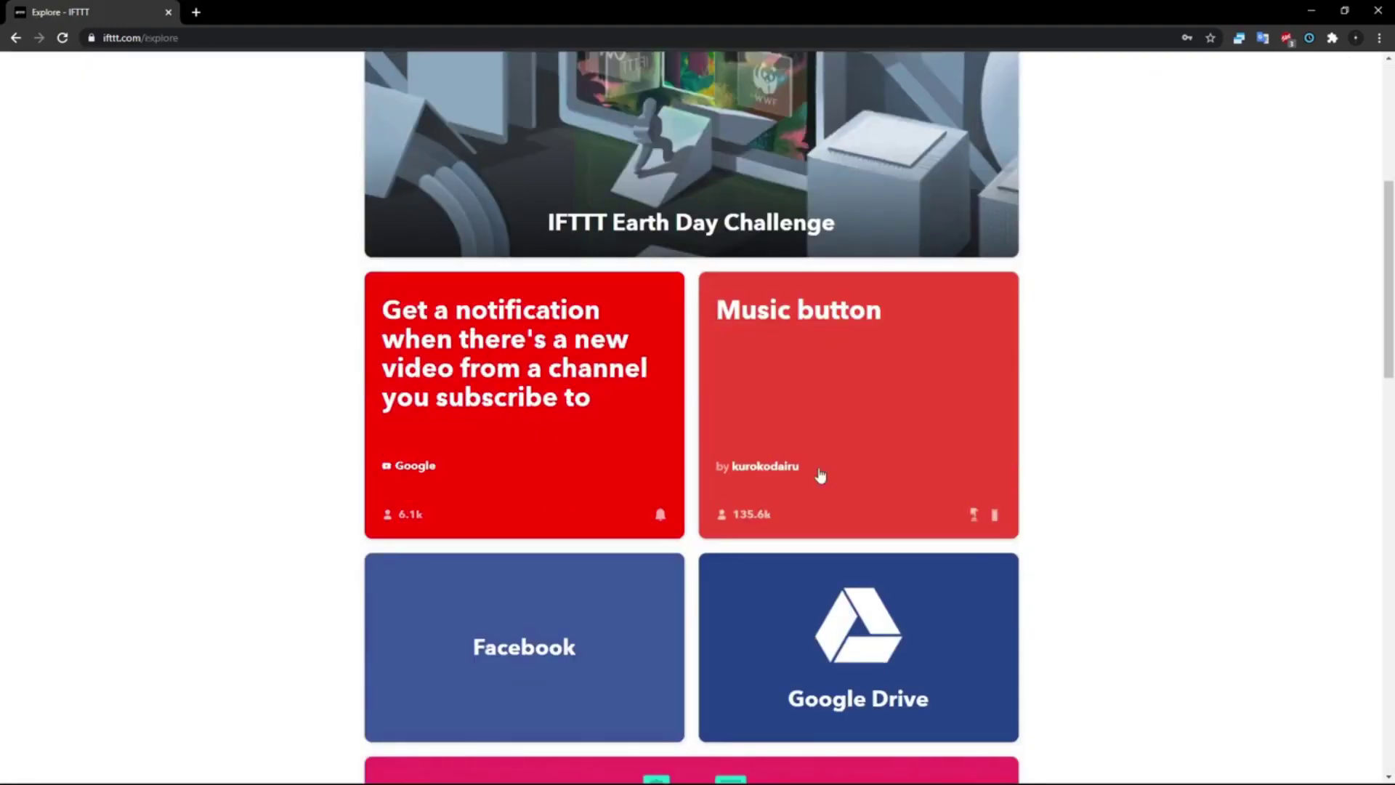
{"action": "scroll", "coordinate": [639, 411], "scroll_direction": "up", "scroll_amount": 6}
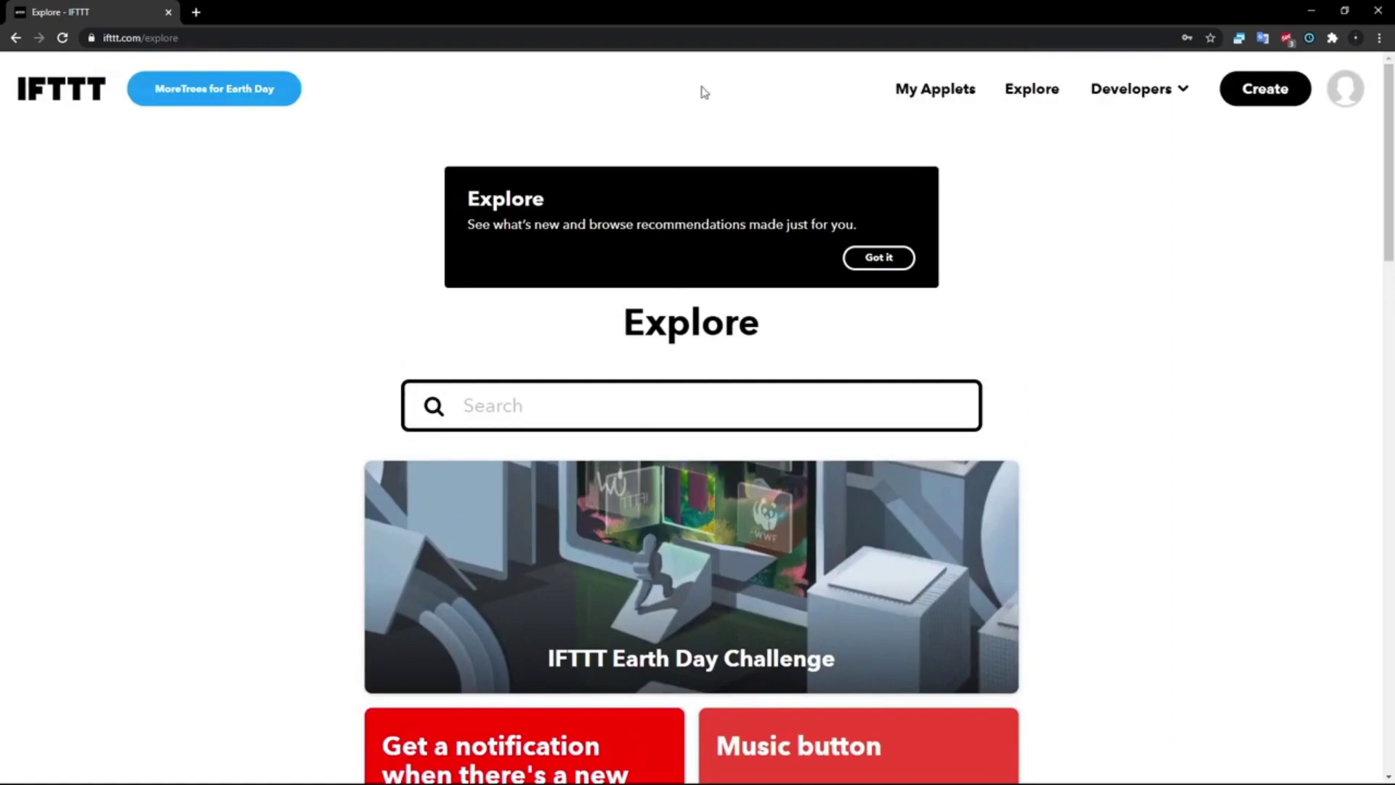
{"action": "scroll", "coordinate": [570, 311], "scroll_direction": "down", "scroll_amount": 15}
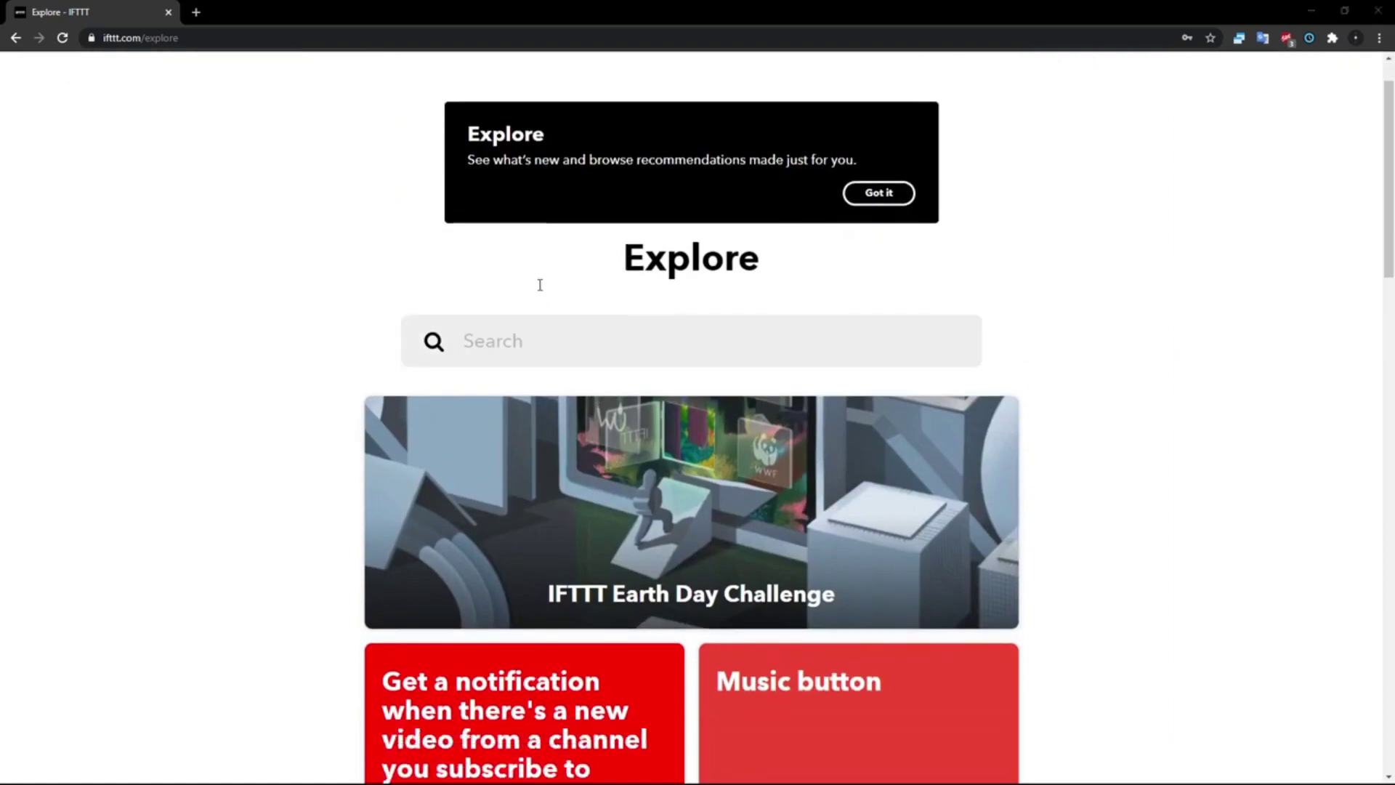
{"action": "scroll", "coordinate": [579, 312], "scroll_direction": "up", "scroll_amount": 10}
{"action": "scroll", "coordinate": [579, 313], "scroll_direction": "up", "scroll_amount": 7}
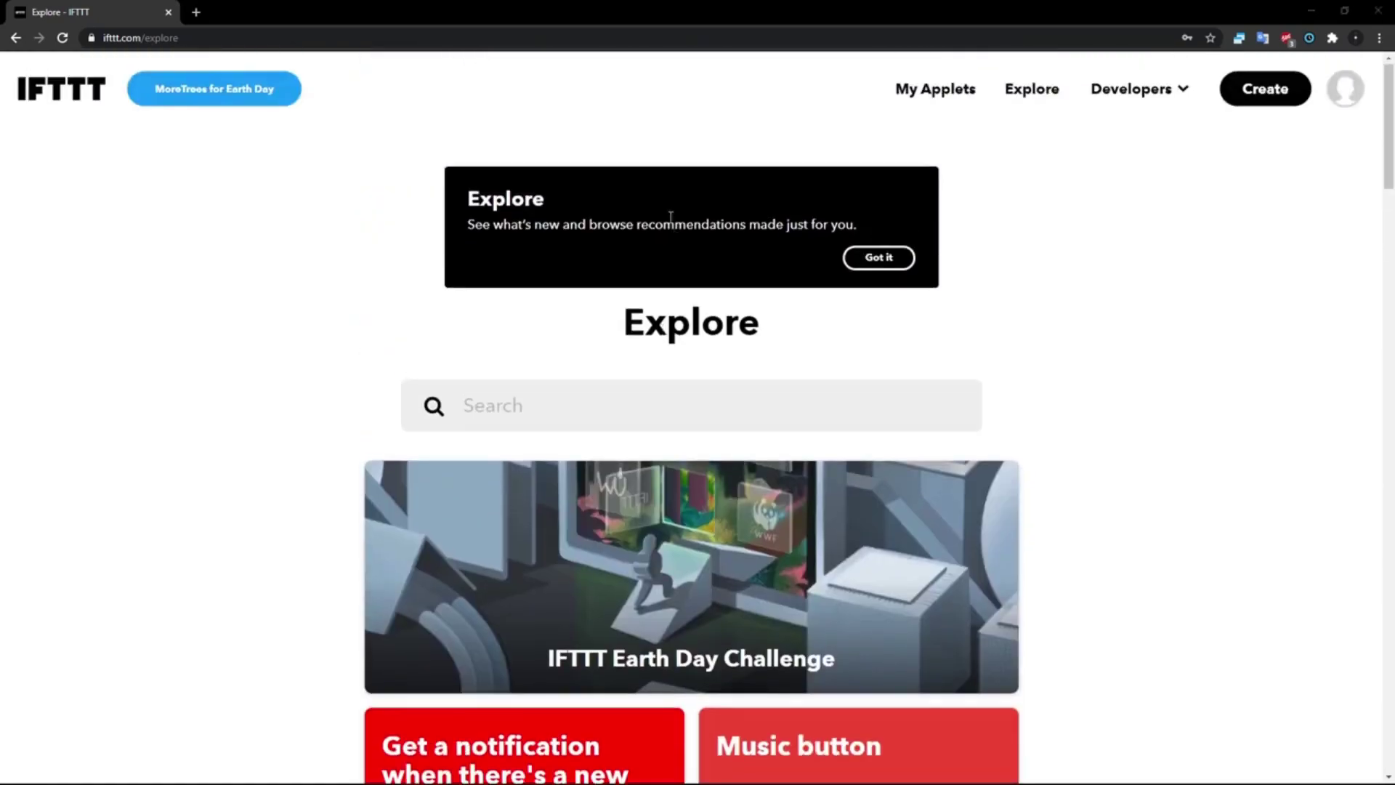
- Create a new applet and choose YouTube as the If This service
{"action": "left_click", "coordinate": [1233, 87]}
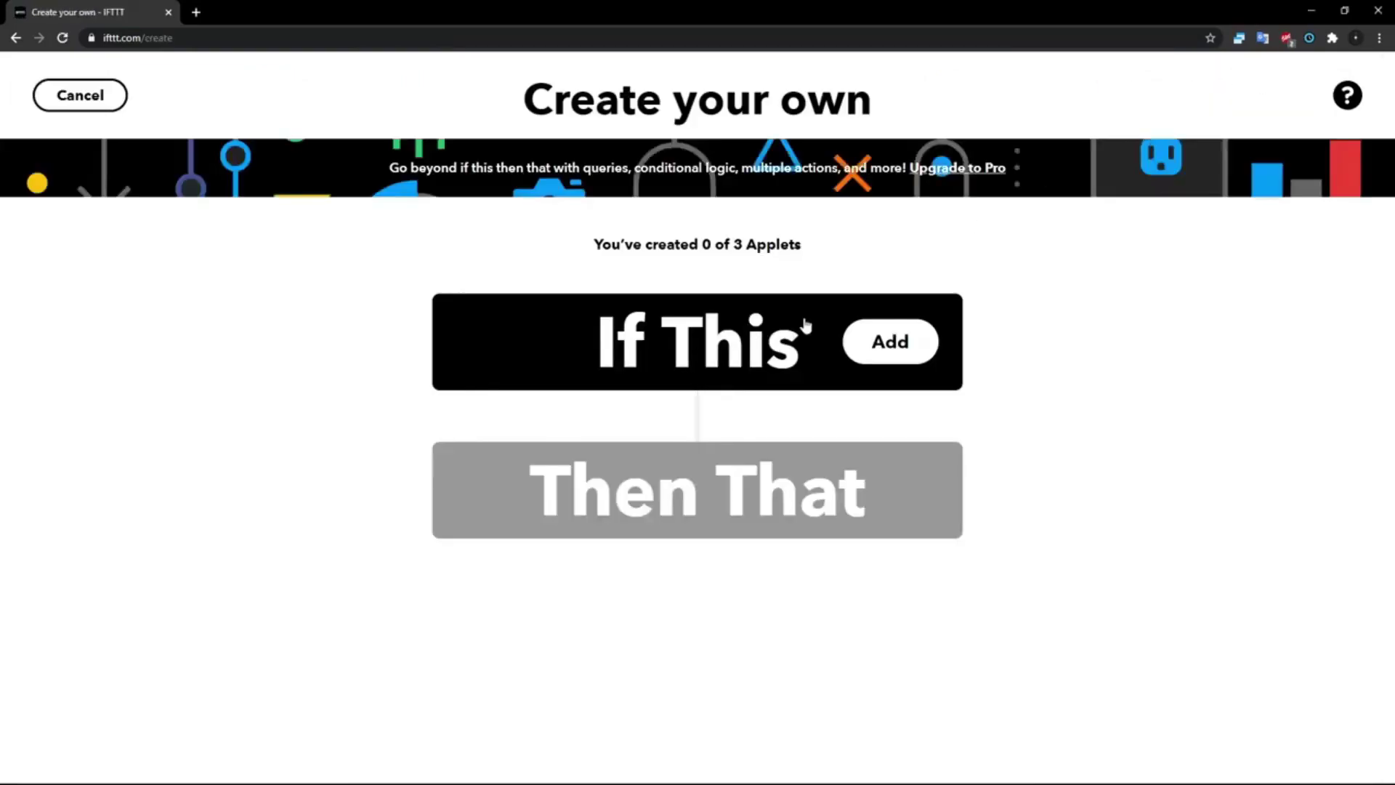
{"action": "left_click", "coordinate": [888, 342]}
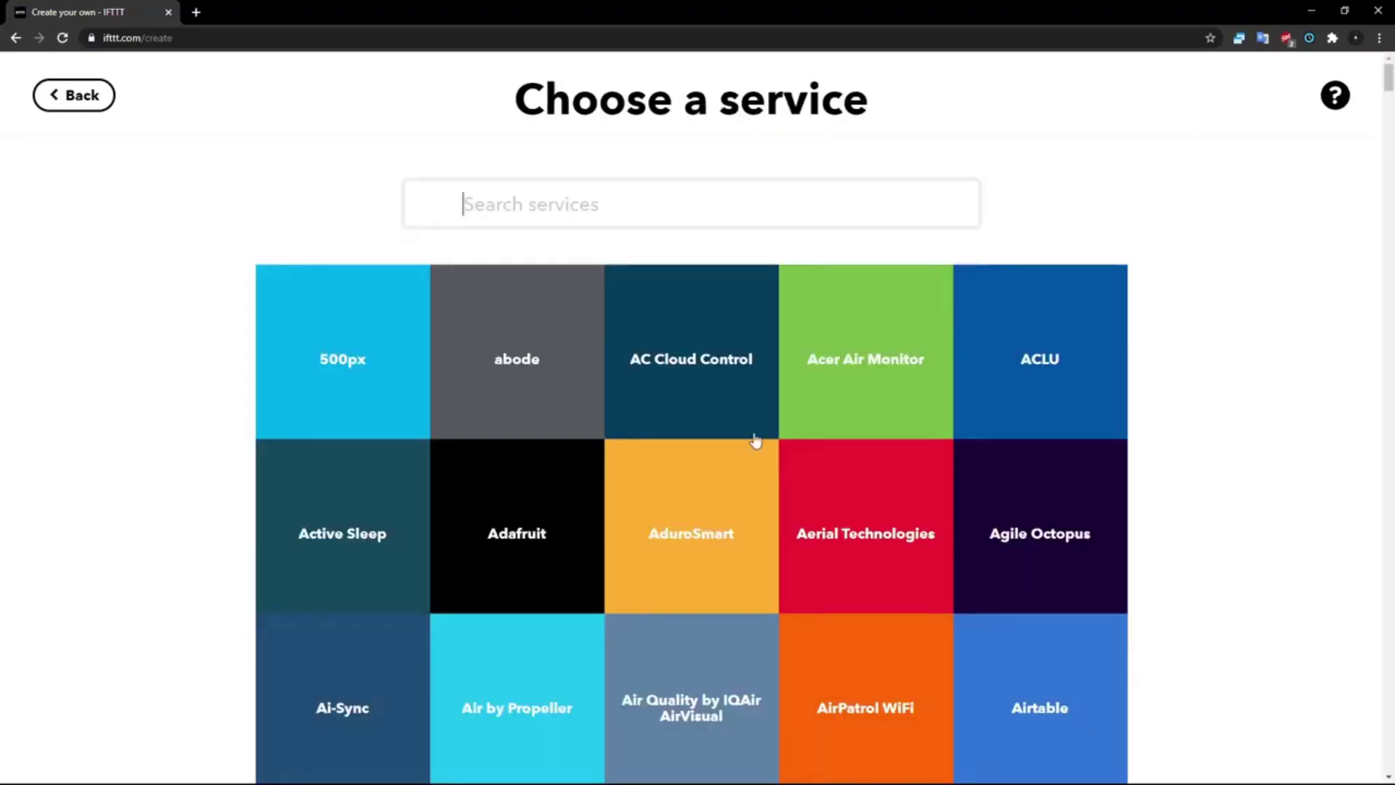
{"action": "type", "text": "yotub"}
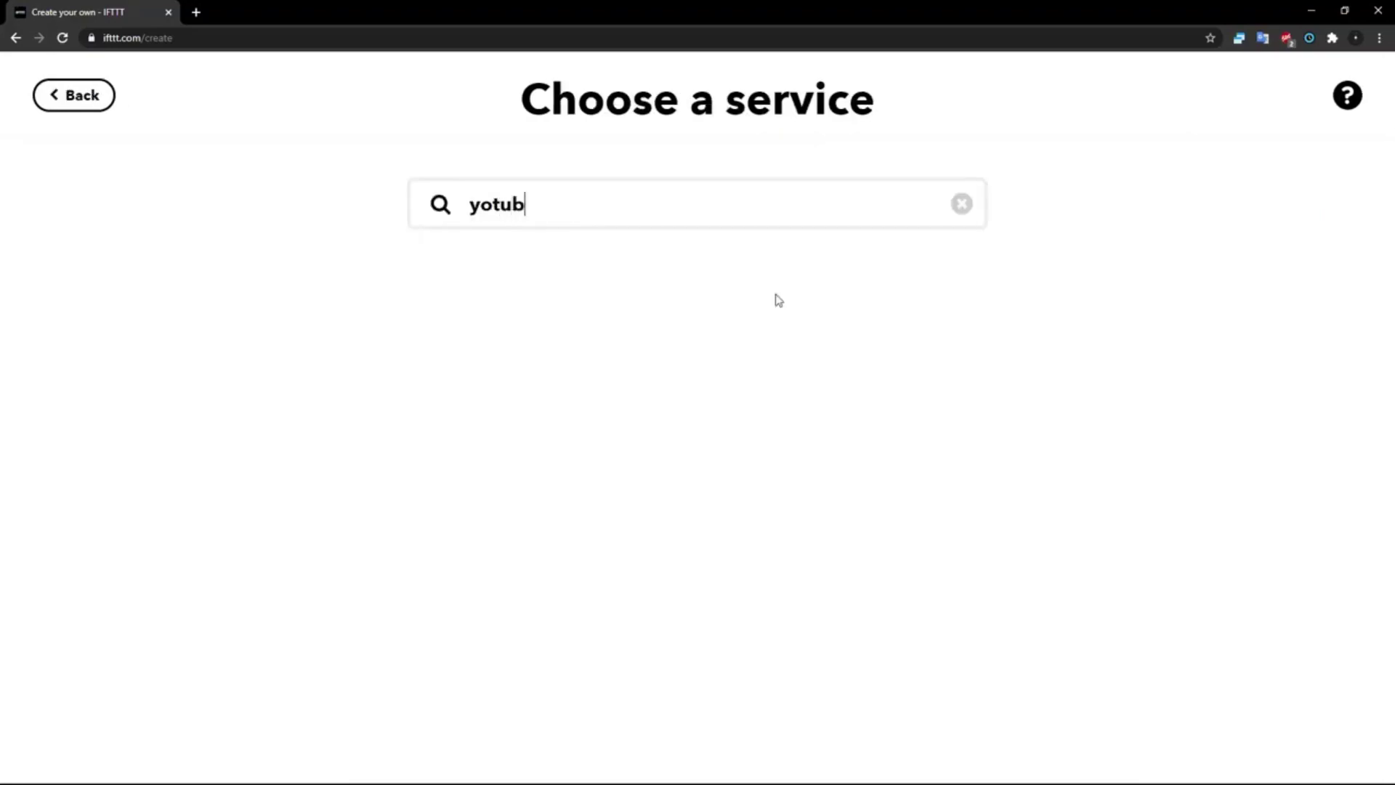
{"action": "key", "text": "BackSpace"}
{"action": "key", "text": "BackSpace"}
{"action": "key", "text": "BackSpace"}
{"action": "type", "text": "utube"}
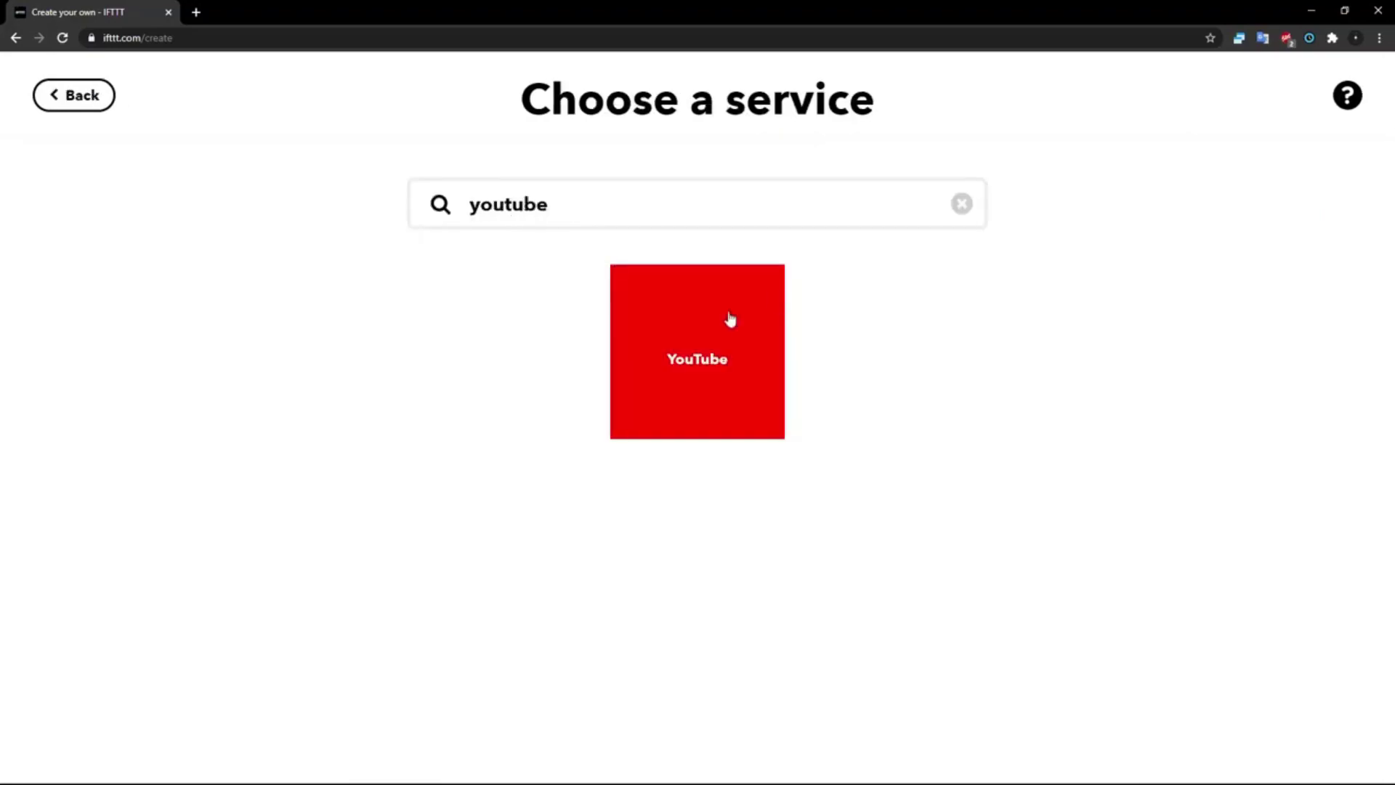
{"action": "left_click", "coordinate": [640, 367]}
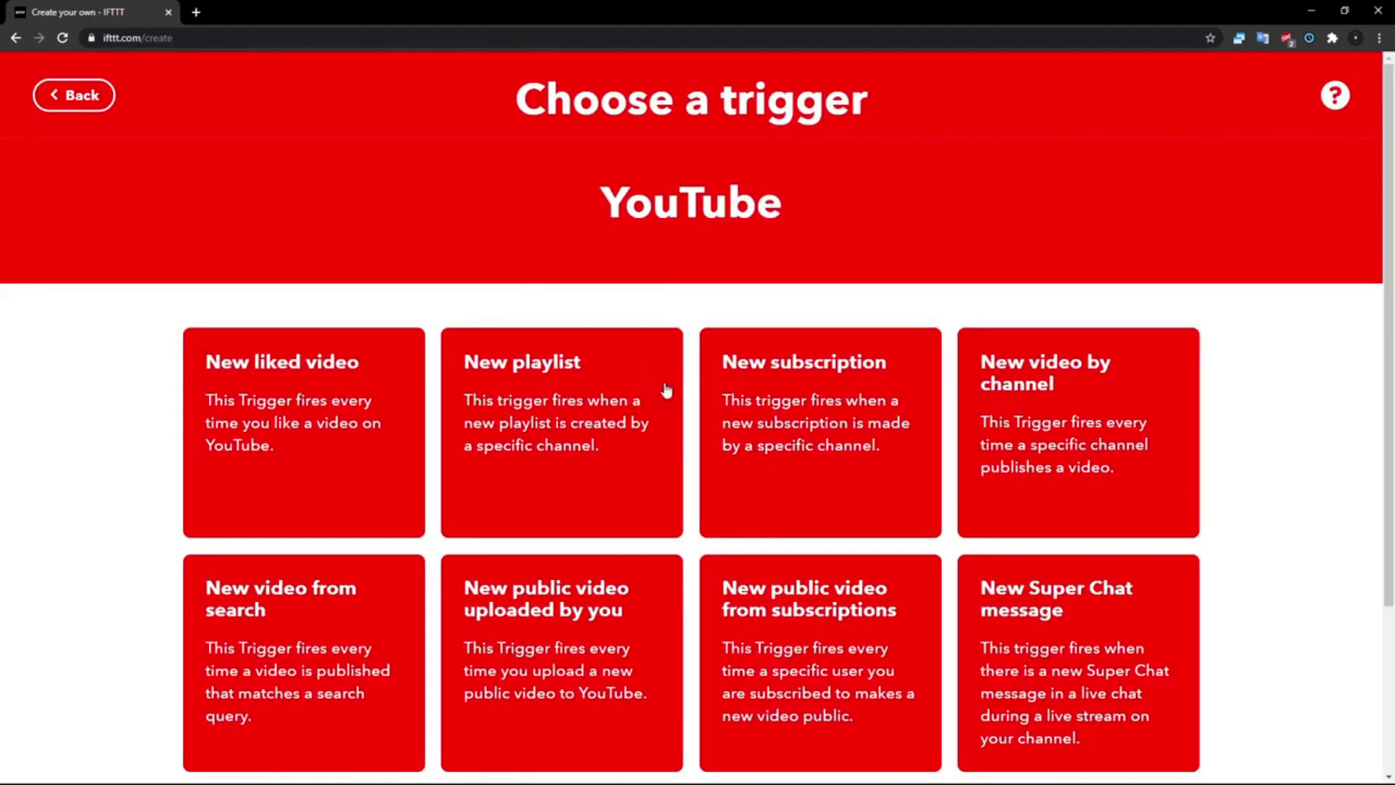
- Select the 'New public video uploaded by you' YouTube trigger
{"action": "scroll", "coordinate": [1003, 207], "scroll_direction": "down", "scroll_amount": 3}
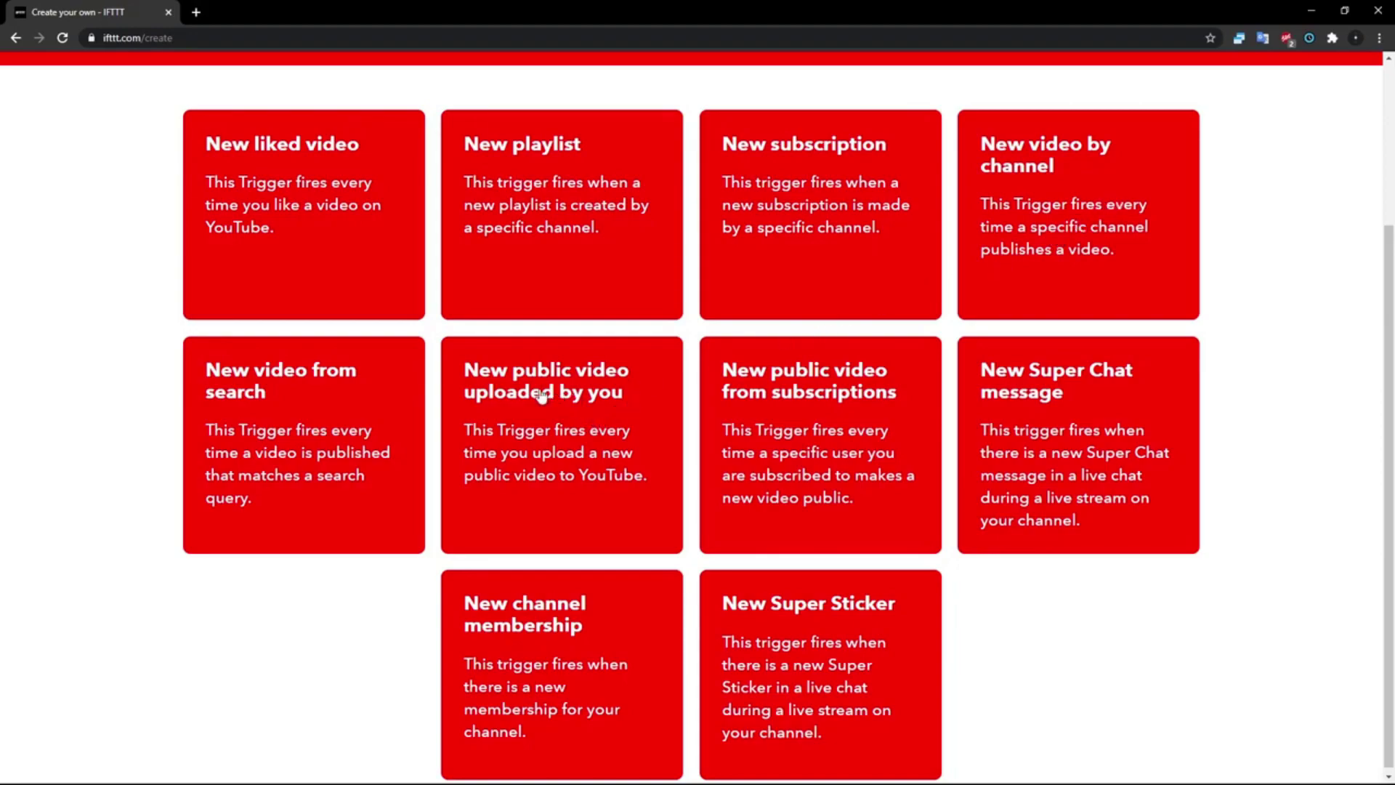
{"action": "left_click", "coordinate": [993, 429]}
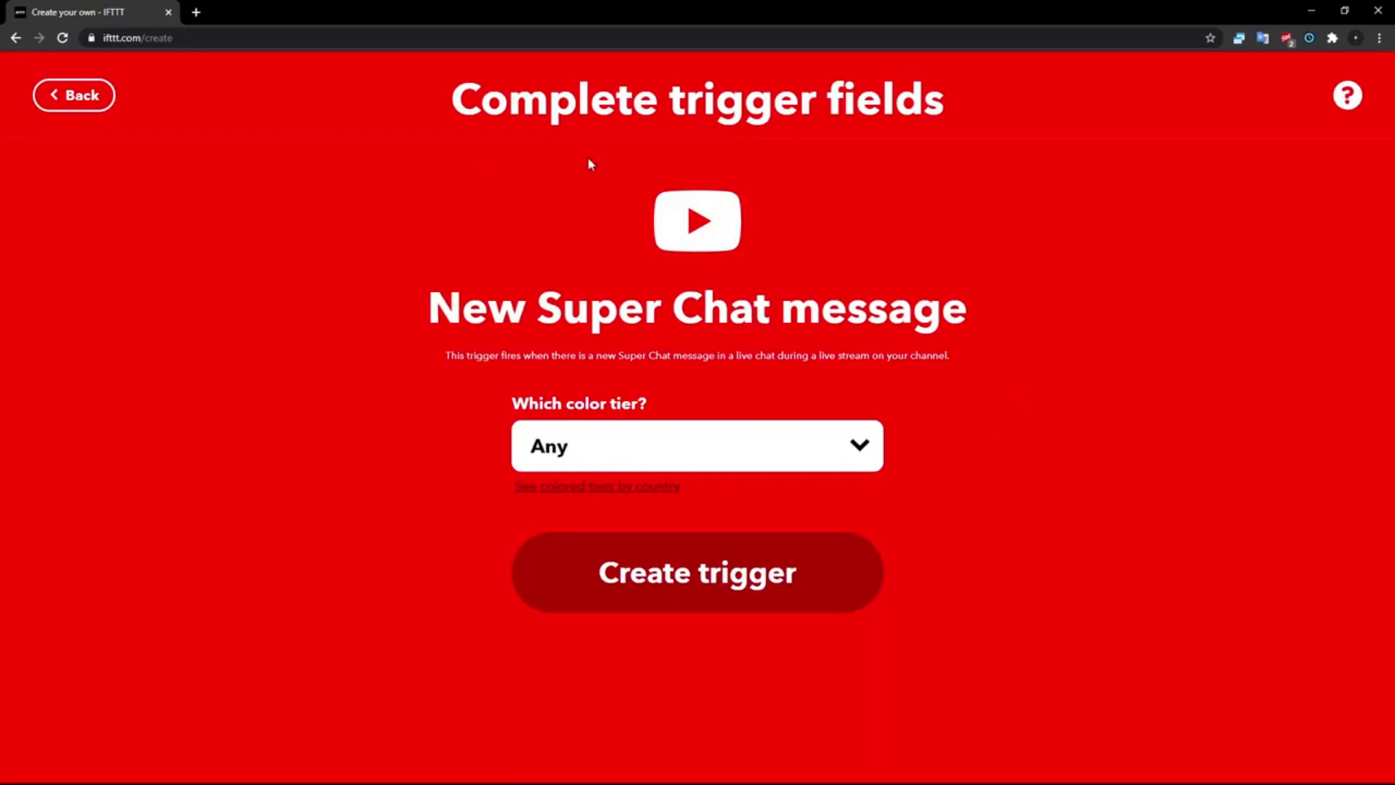
{"action": "left_click", "coordinate": [55, 97]}
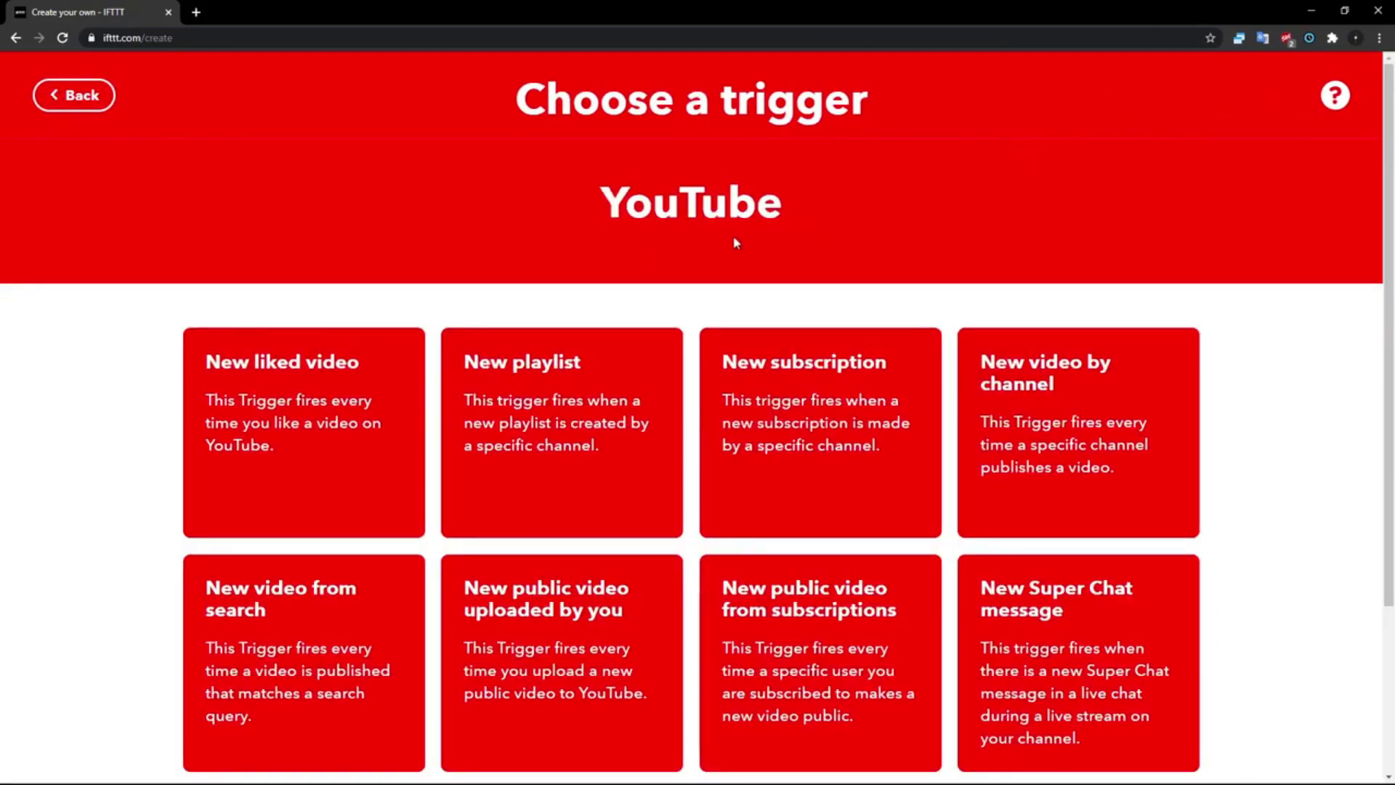
{"action": "scroll", "coordinate": [537, 356], "scroll_direction": "down", "scroll_amount": 3}
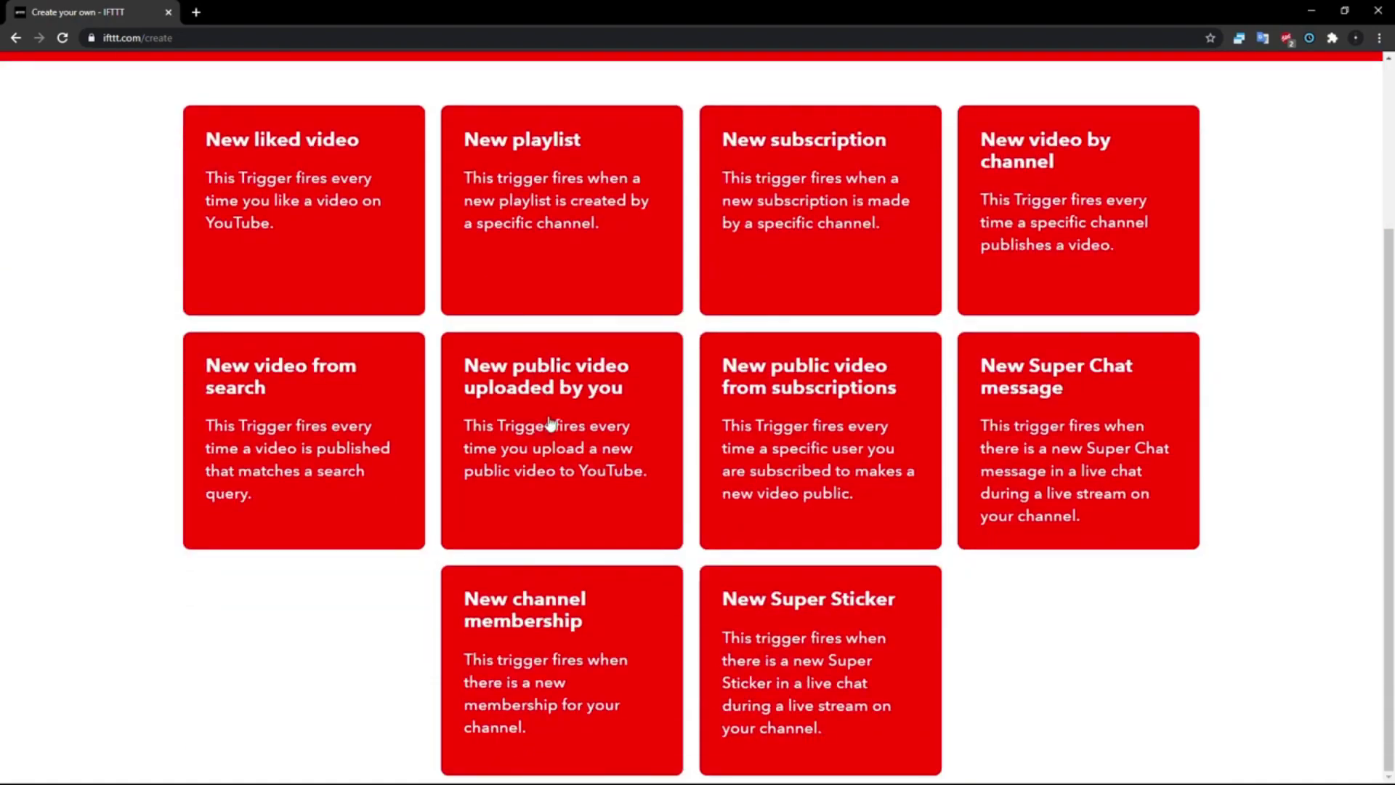
{"action": "left_click", "coordinate": [550, 424]}
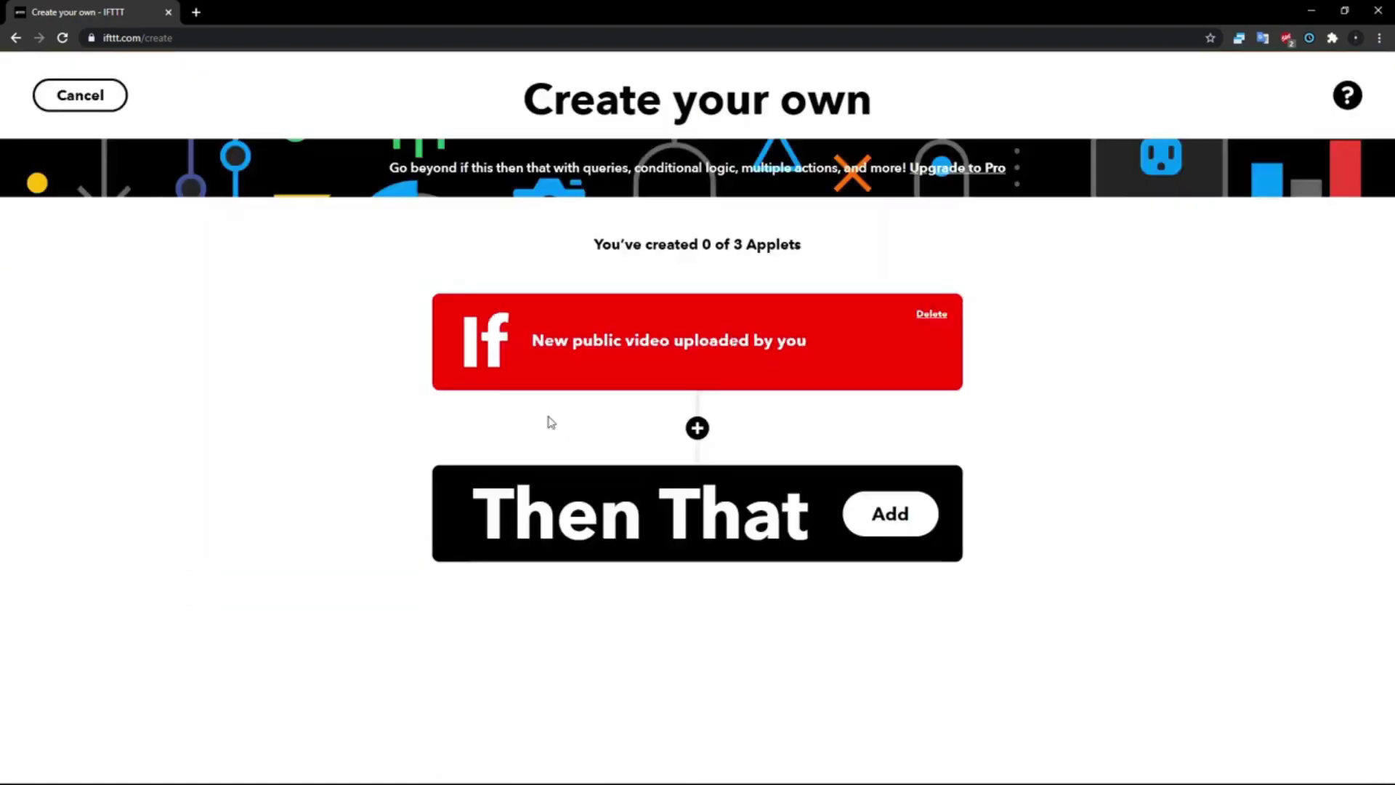
- Set the Then That action to Webhooks' Make a web request
{"action": "left_click", "coordinate": [851, 532]}
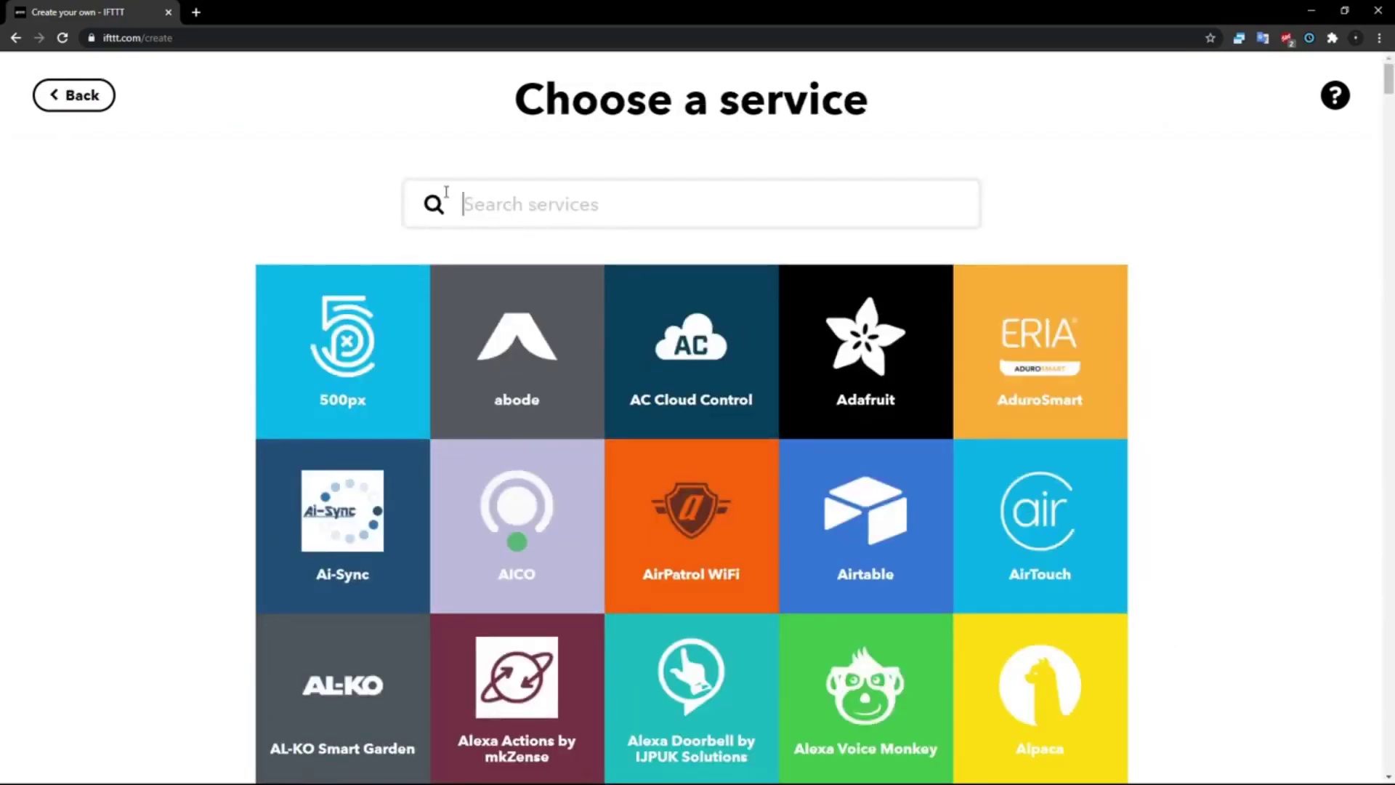
{"action": "type", "text": "web"}
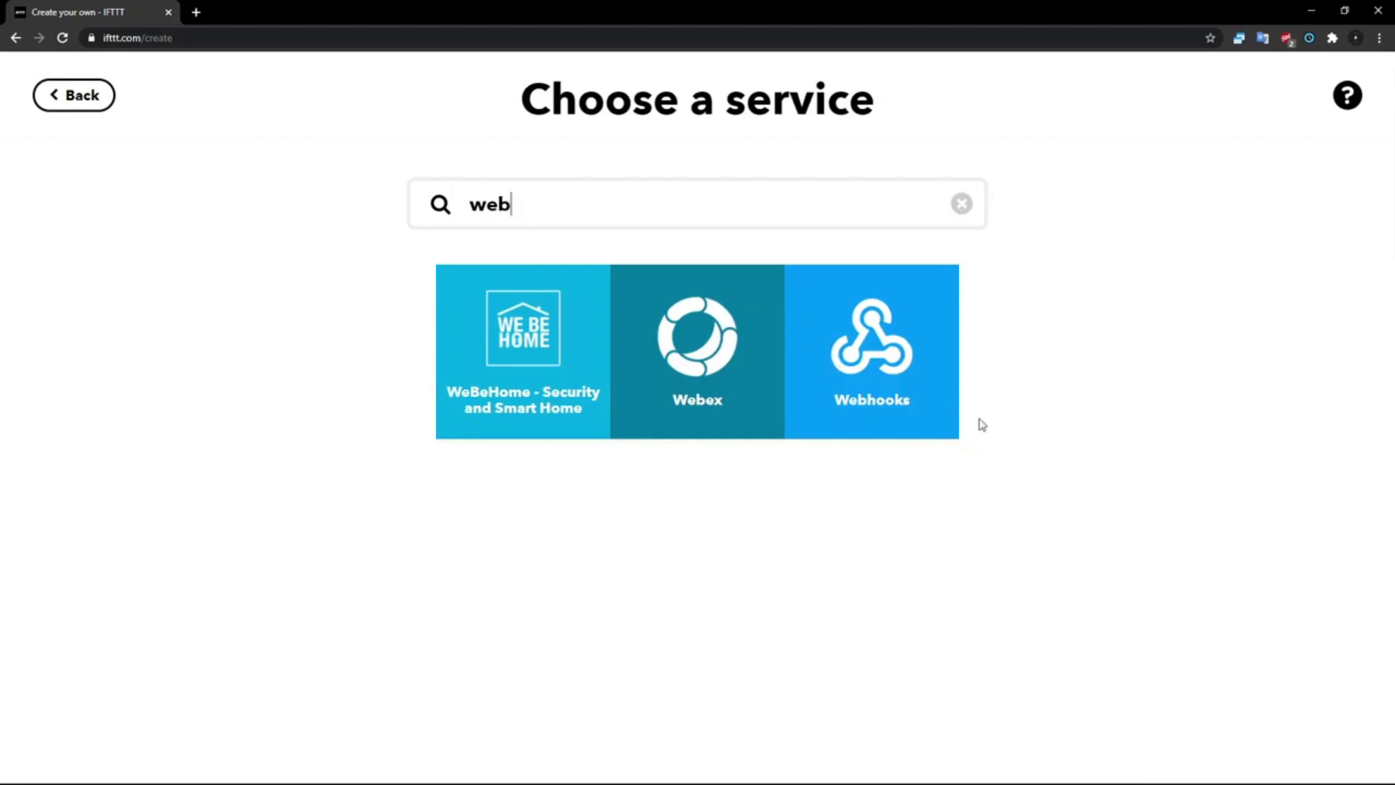
{"action": "left_click", "coordinate": [868, 351]}
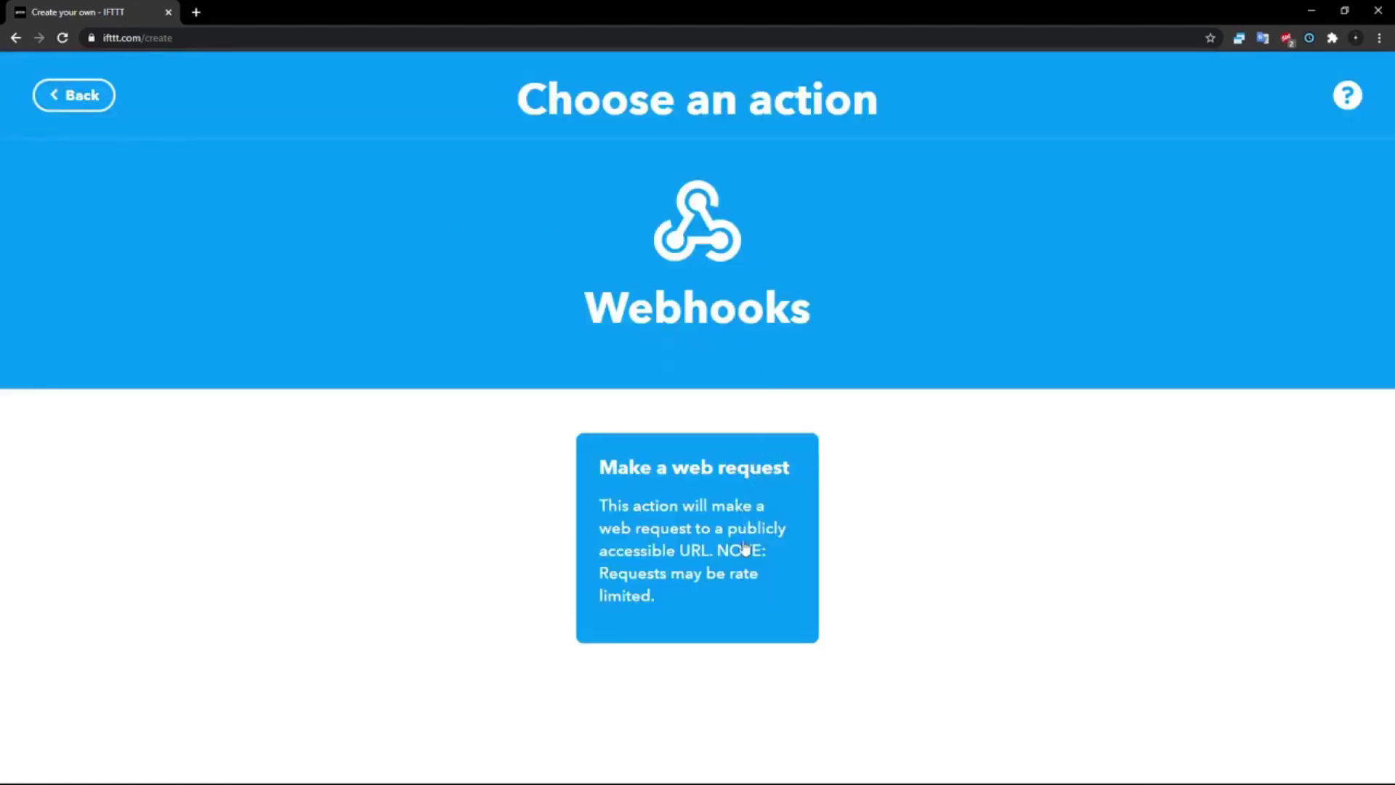
{"action": "left_click", "coordinate": [731, 564]}
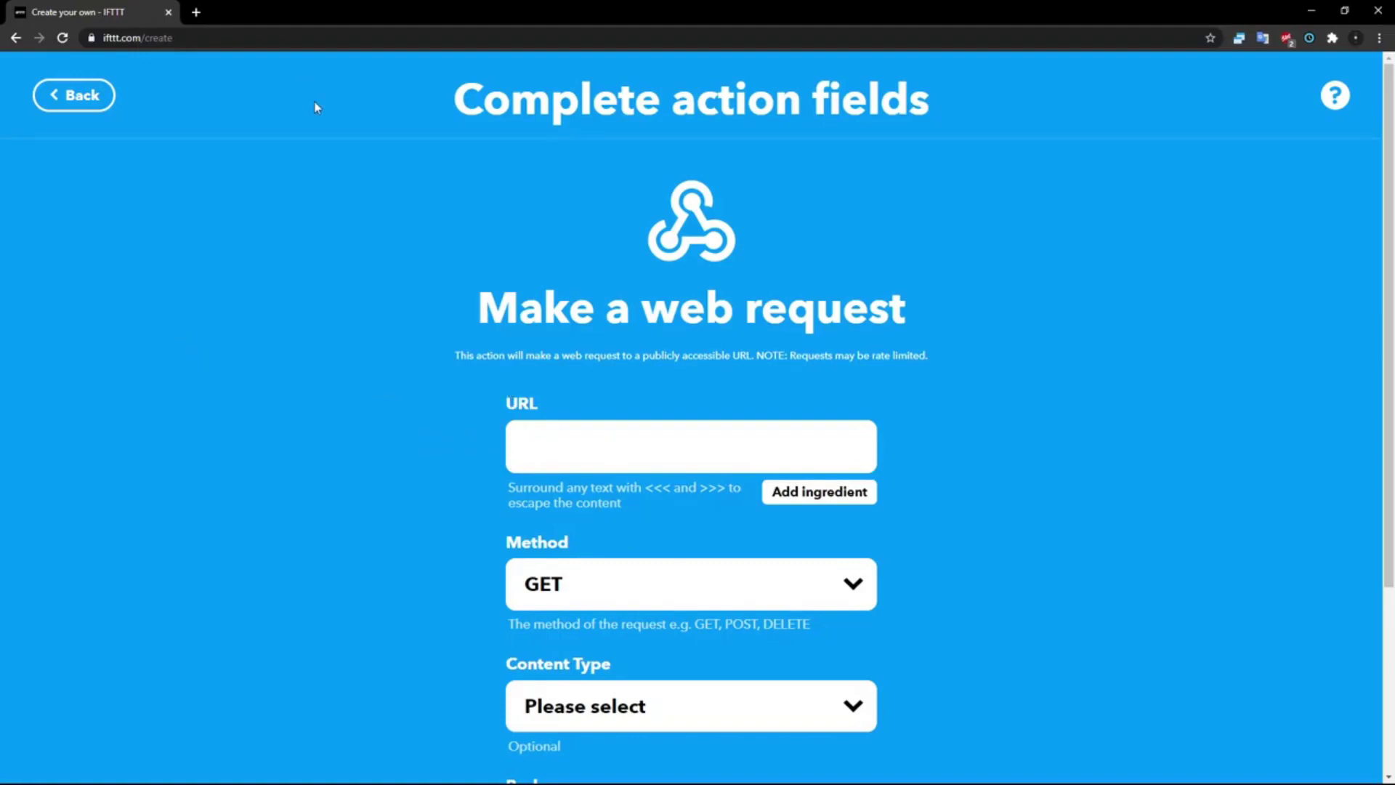
- Open Discord in a new browser tab
{"action": "key", "text": "ctrl+t"}
{"action": "type", "text": "dis"}
{"action": "key", "text": "Return"}
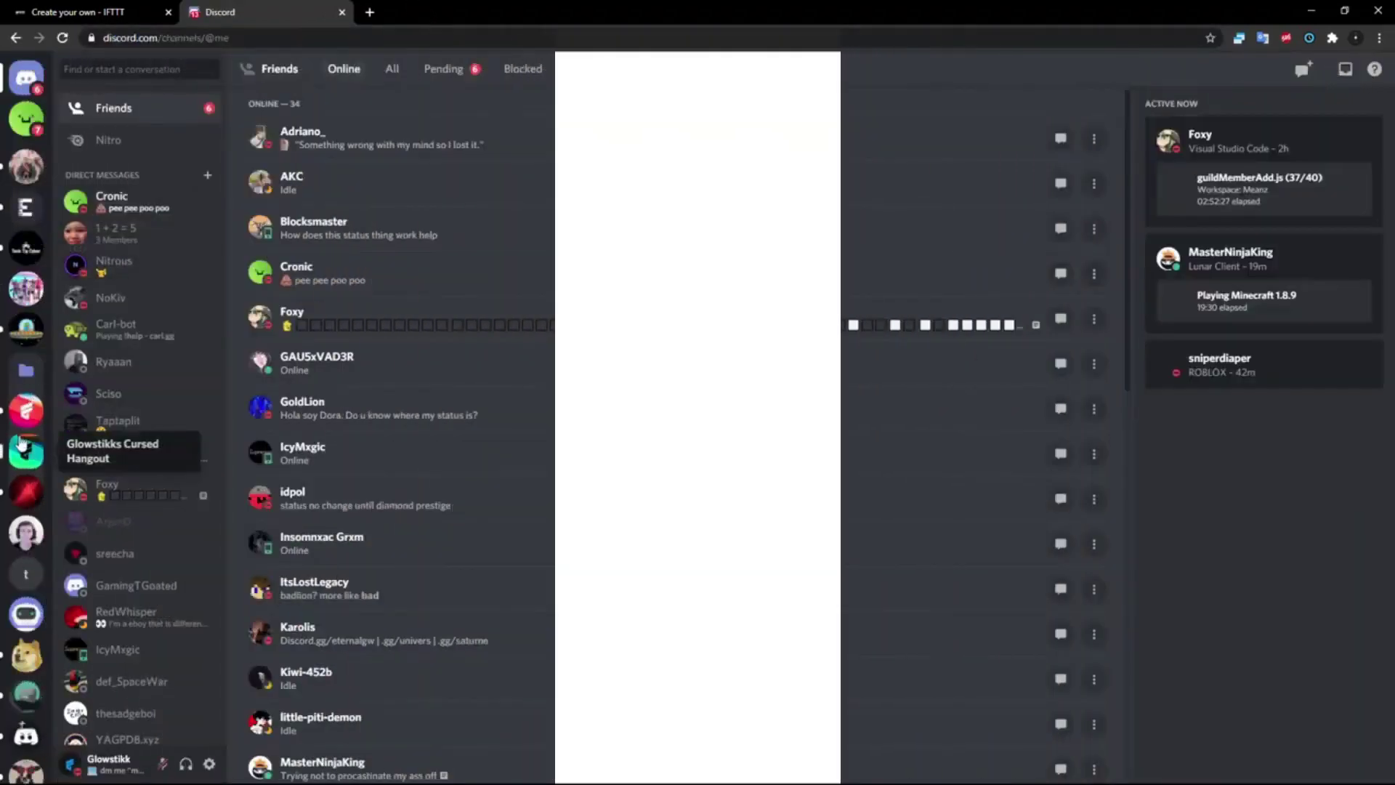
- Create a new webhook in the #testing channel's Integrations settings
{"action": "left_click", "coordinate": [26, 411]}
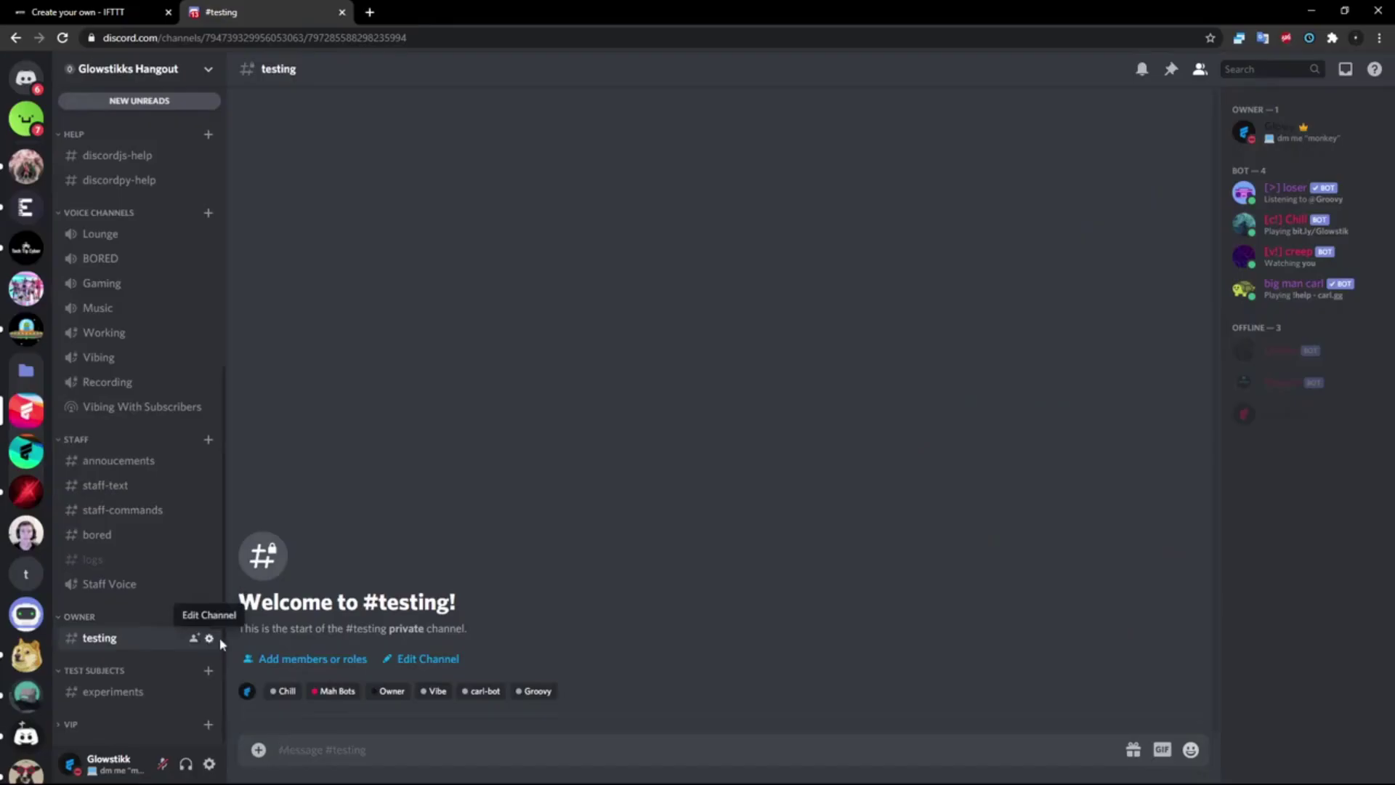
{"action": "left_click", "coordinate": [210, 639]}
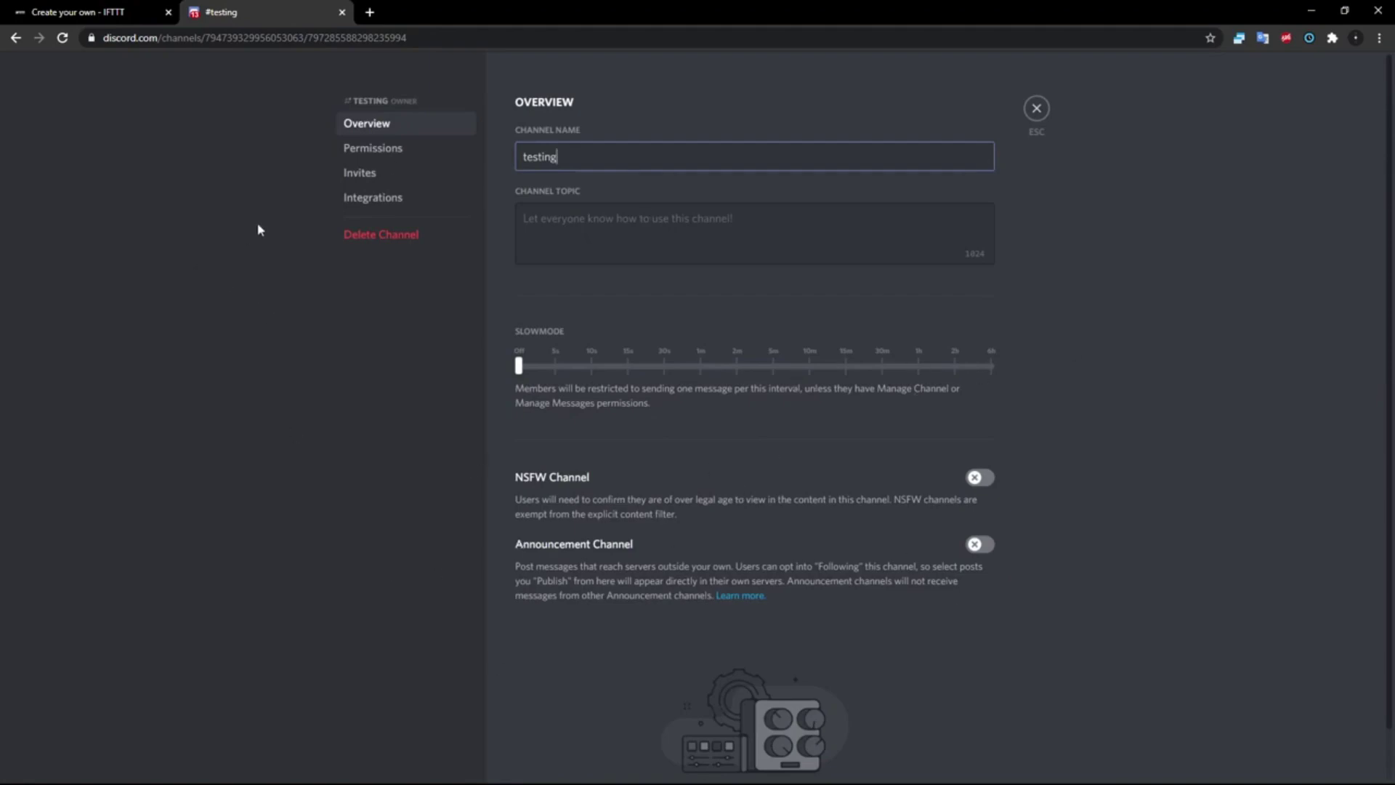
{"action": "left_click", "coordinate": [368, 199]}
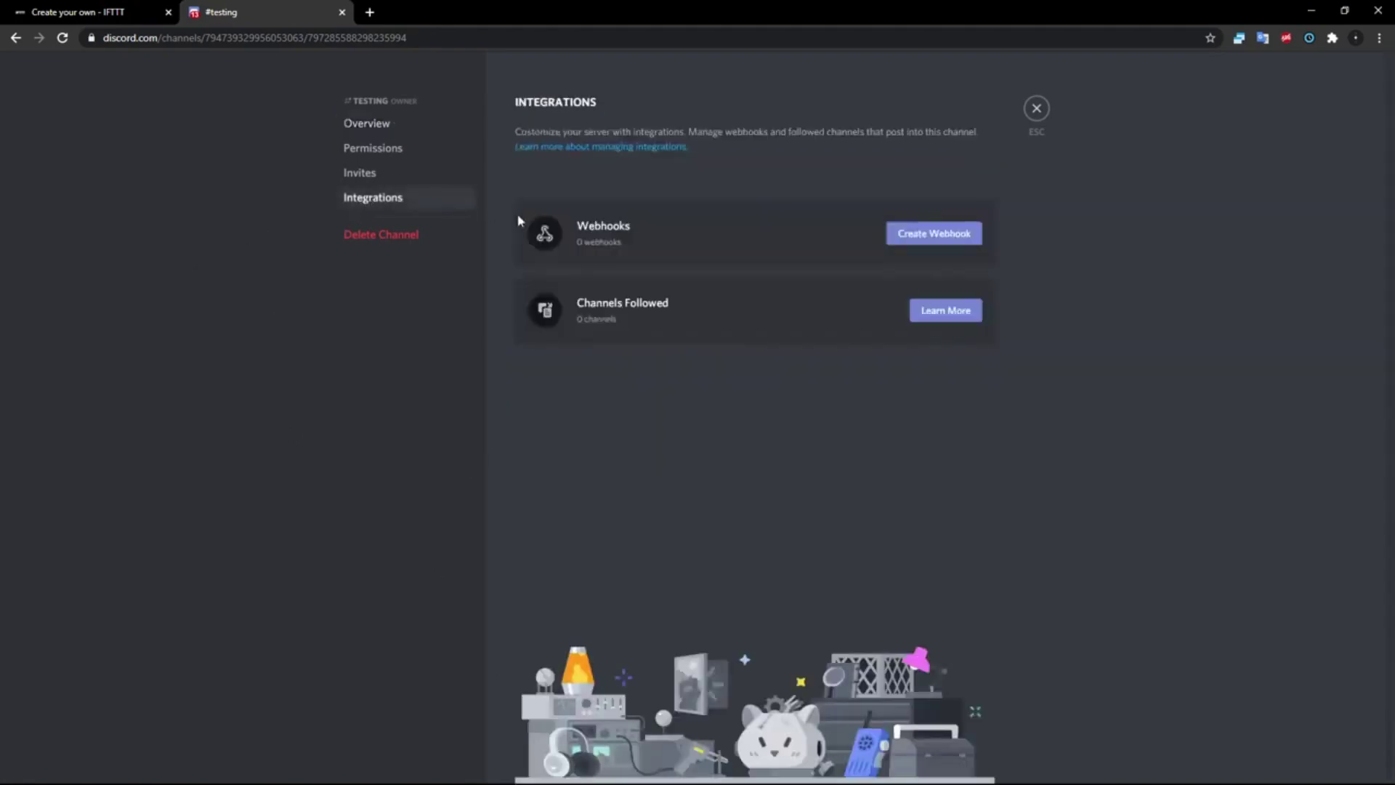
{"action": "left_click", "coordinate": [951, 232]}
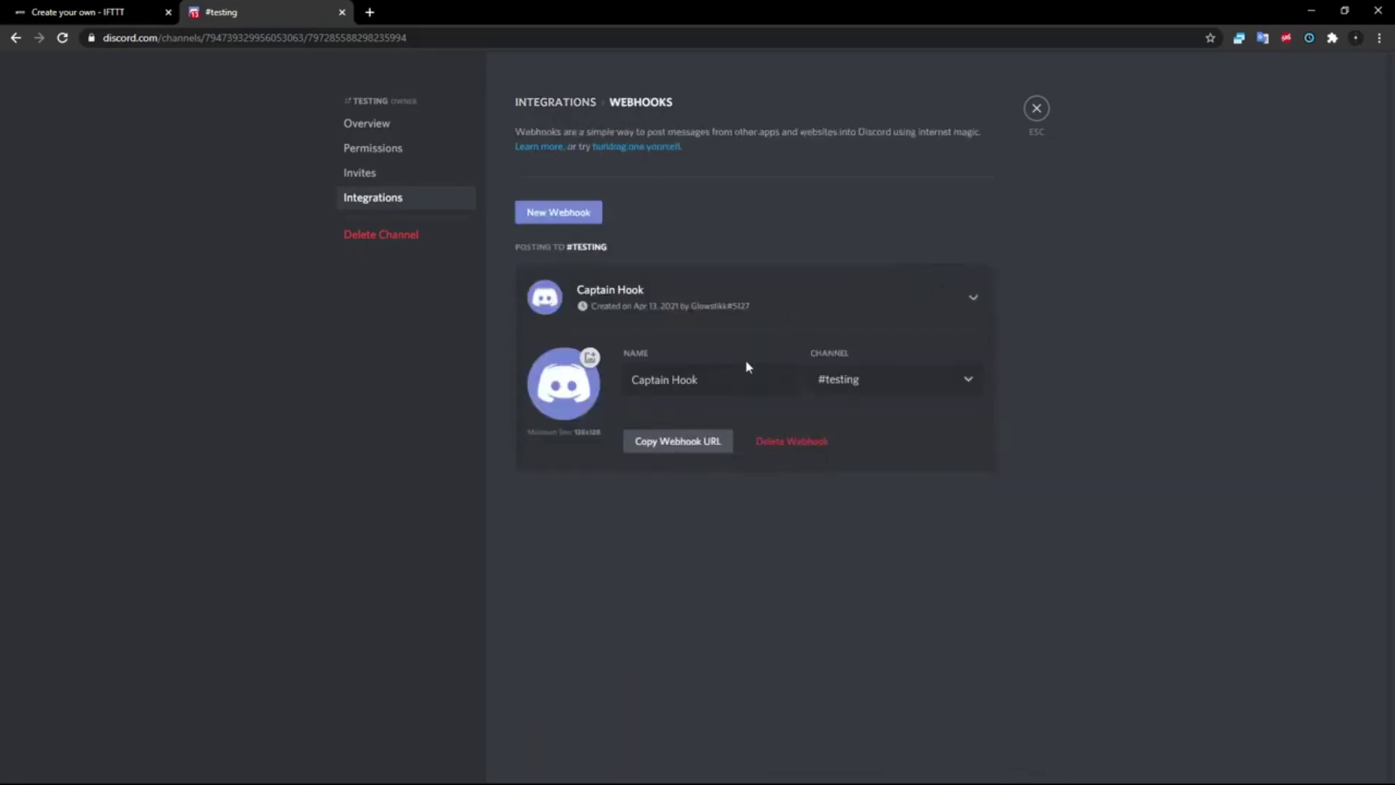
- Rename the webhook to 'My Youtube' and keep #testing as its channel
{"action": "left_click", "coordinate": [752, 390]}
{"action": "key", "text": "ctrl+a"}
{"action": "type", "text": "My"}
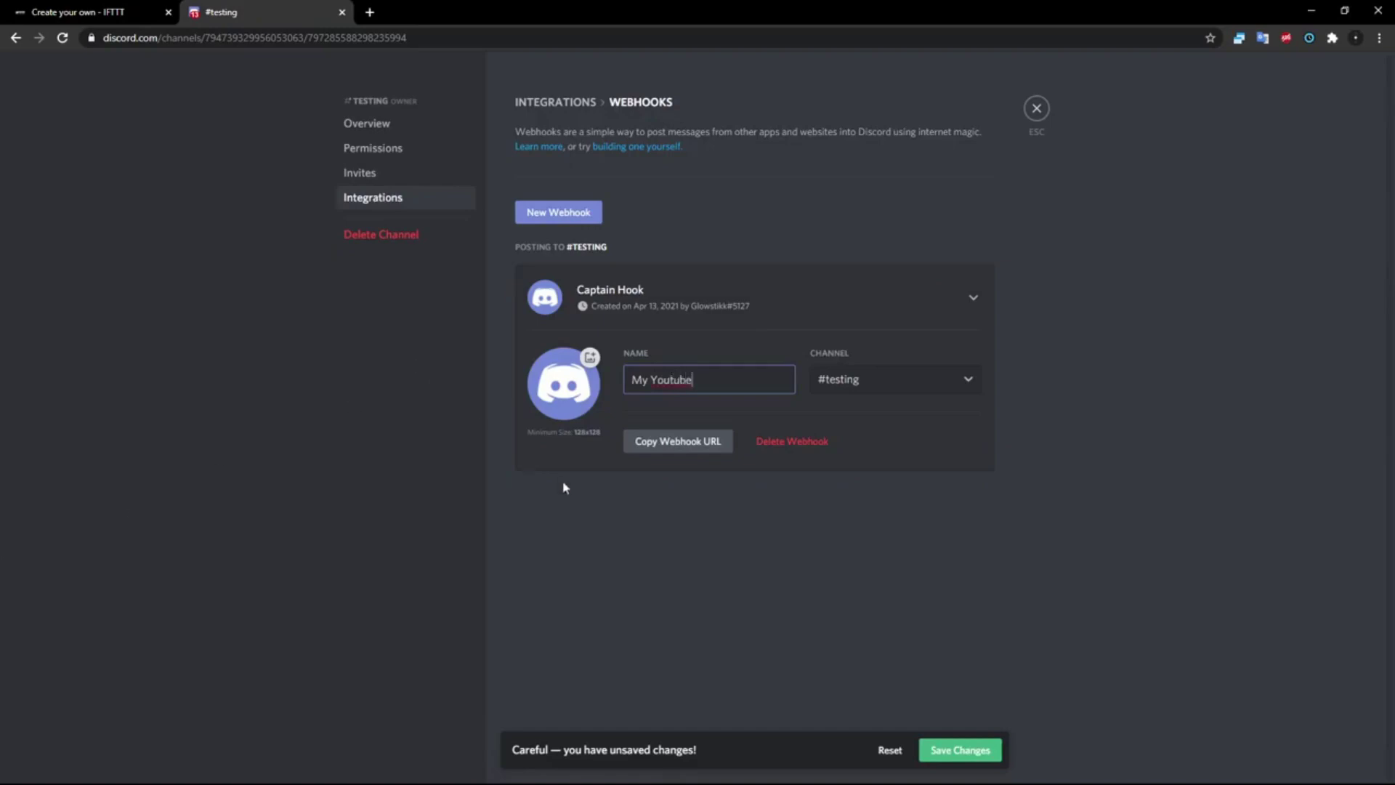
{"action": "left_click", "coordinate": [581, 484]}
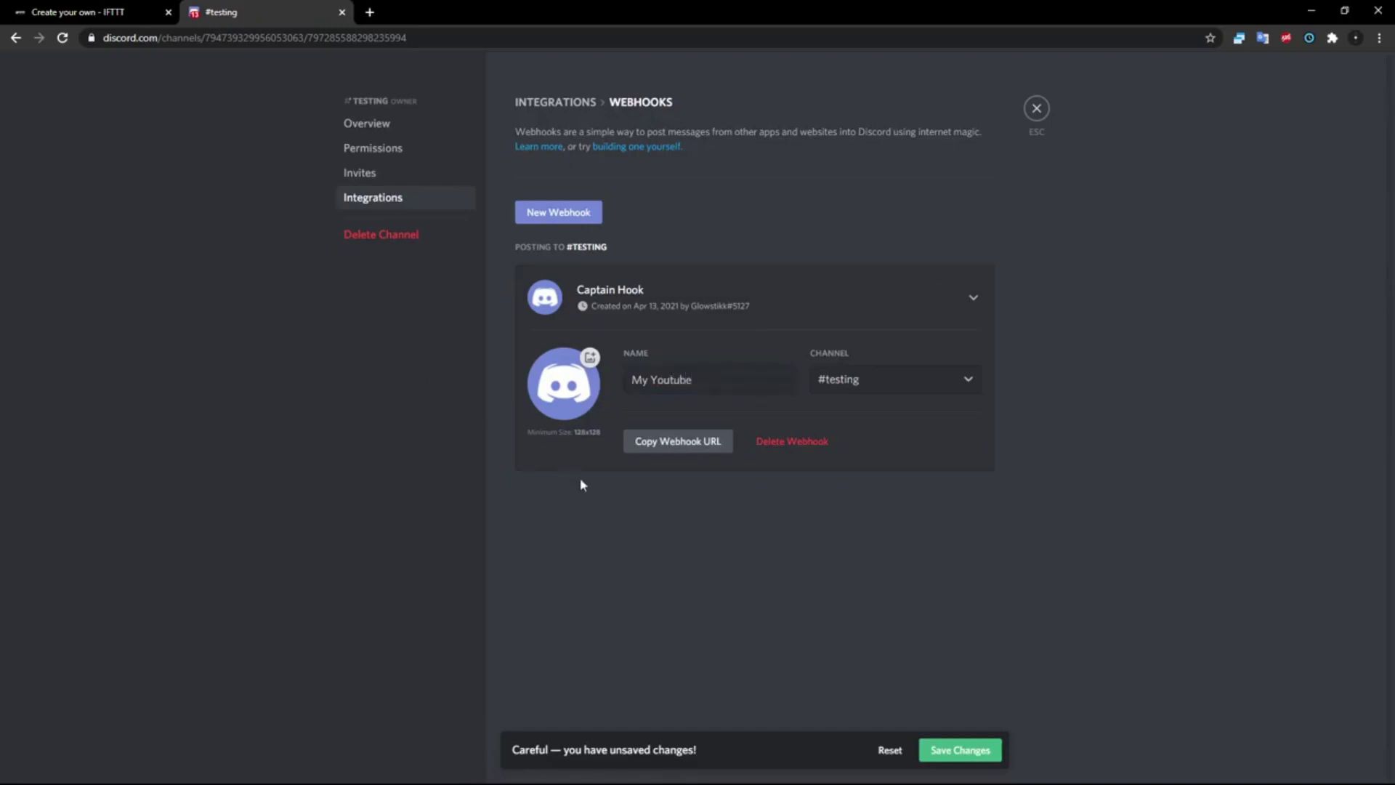
{"action": "left_click", "coordinate": [970, 380]}
{"action": "scroll", "coordinate": [935, 530], "scroll_direction": "up", "scroll_amount": 5}
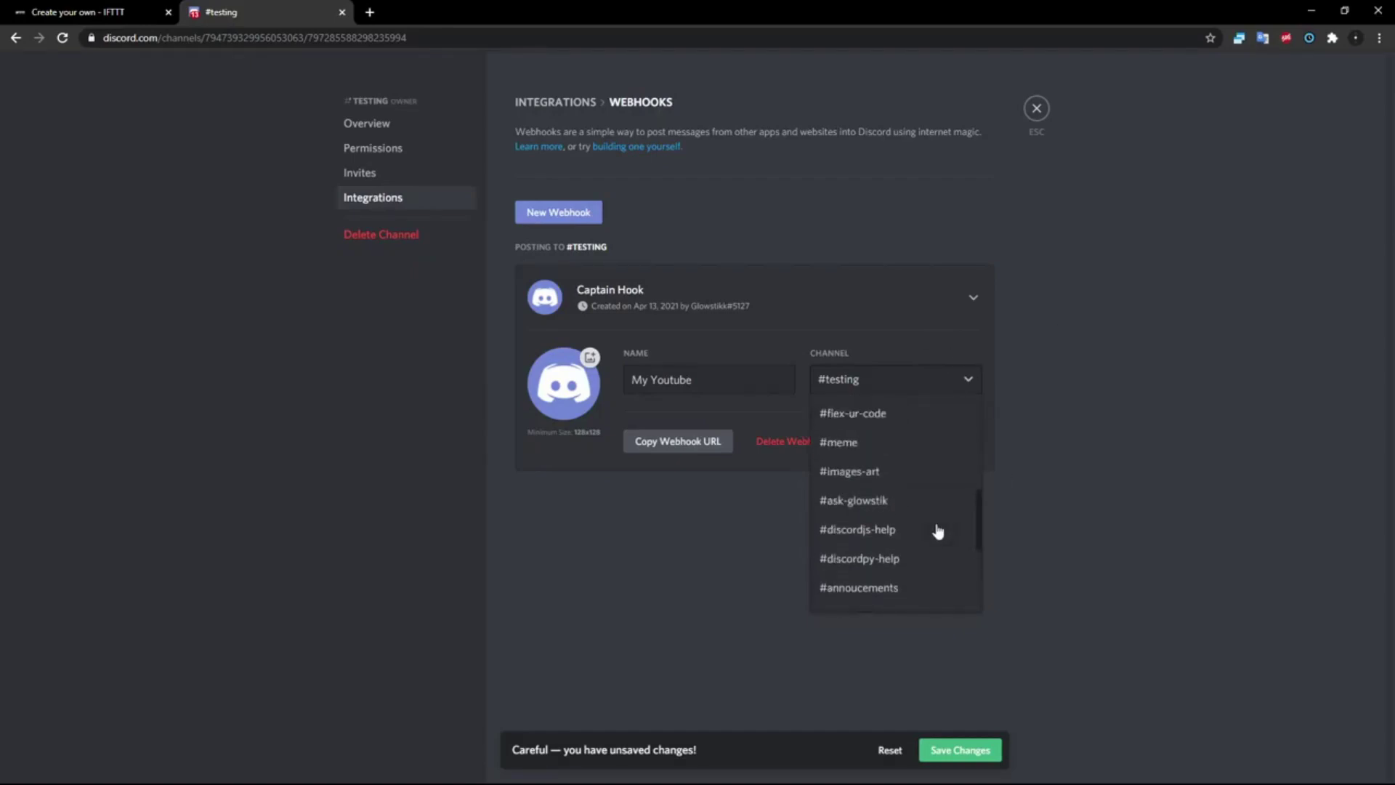
{"action": "left_click", "coordinate": [1059, 523]}
{"action": "left_click", "coordinate": [895, 389]}
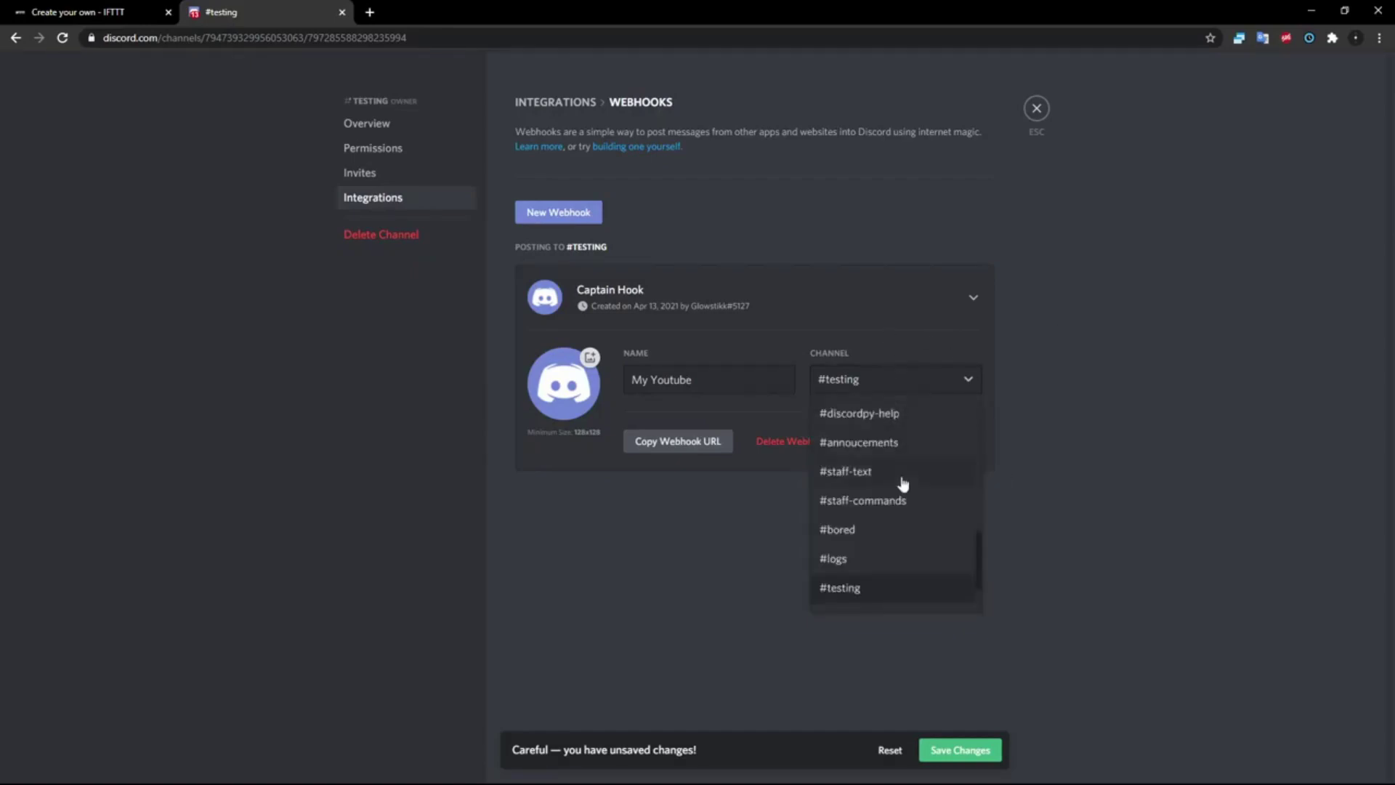
{"action": "left_click", "coordinate": [843, 590]}
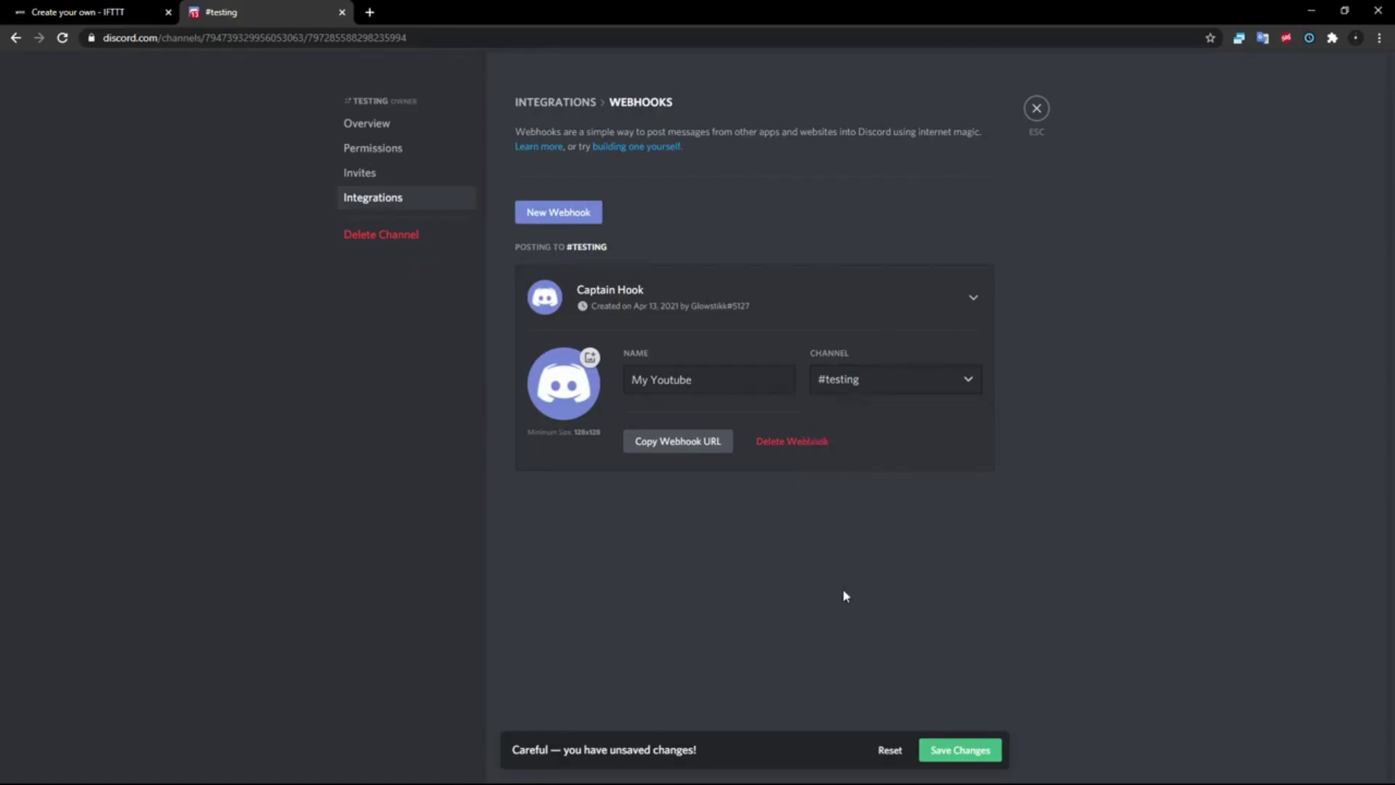
- Copy the webhook URL, save the changes, and close the channel settings
{"action": "left_click", "coordinate": [680, 444]}
{"action": "left_click", "coordinate": [961, 750]}
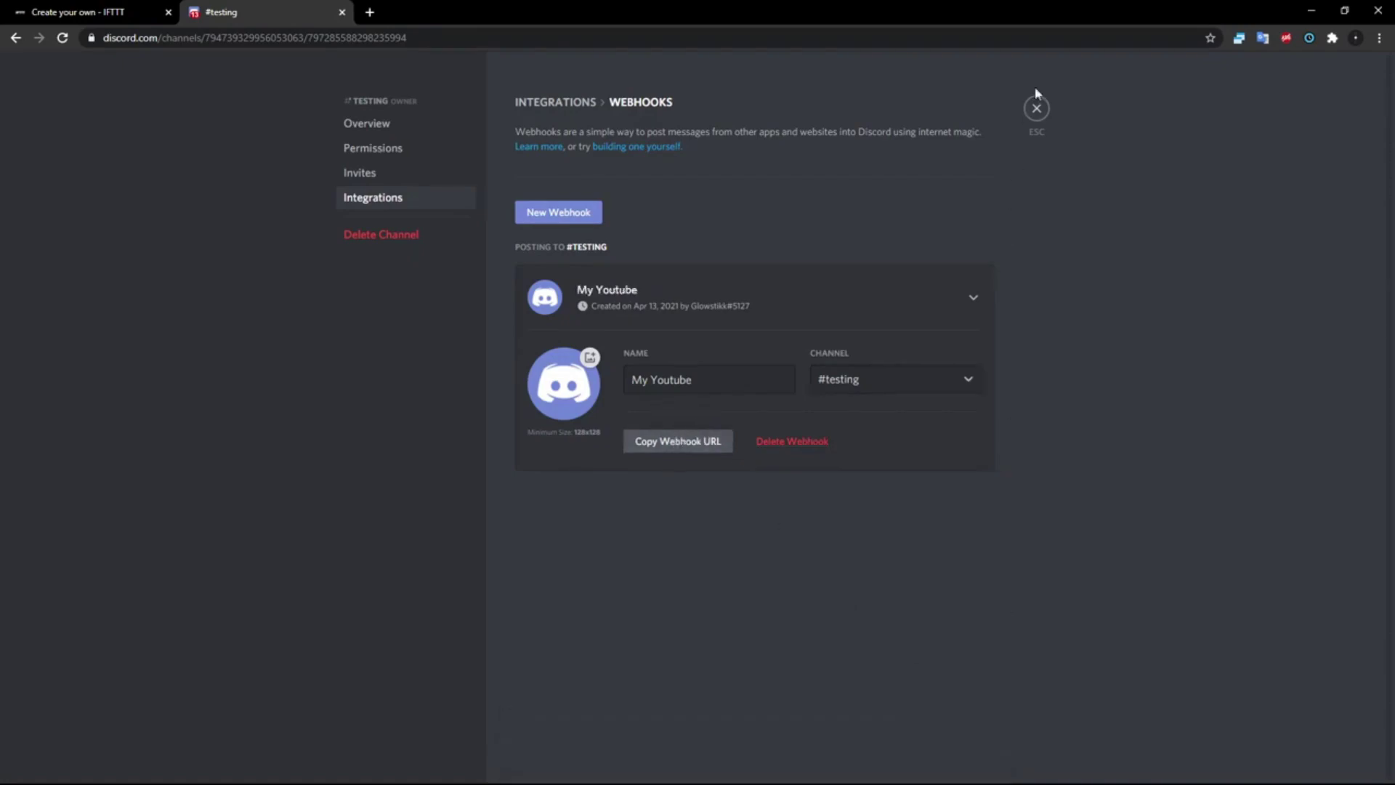
{"action": "left_click", "coordinate": [1037, 110]}
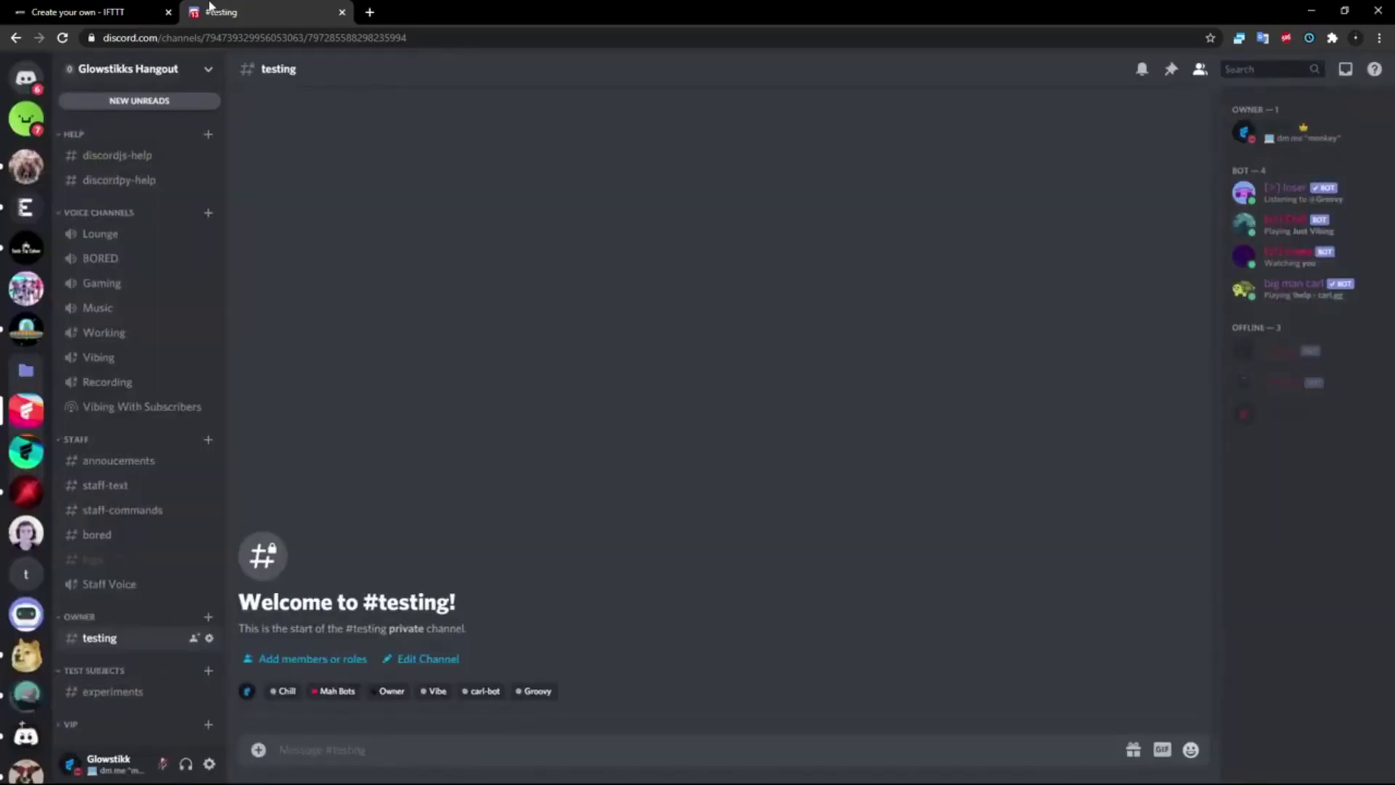
- Paste the Discord webhook URL into the IFTTT web request's URL field
{"action": "key", "text": "ctrl+a"}
{"action": "key", "text": "ctrl+x"}
{"action": "left_click", "coordinate": [155, 9]}
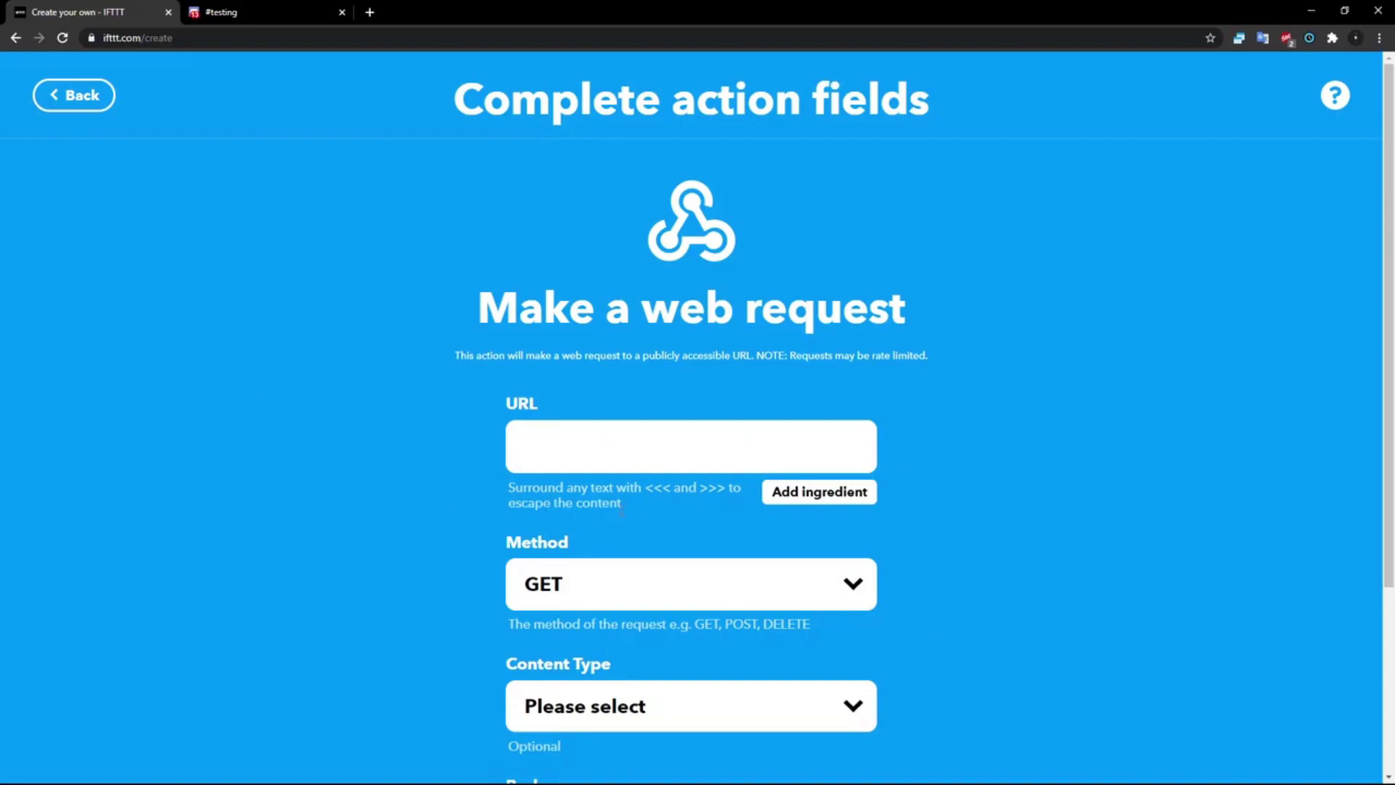
{"action": "left_click", "coordinate": [695, 445]}
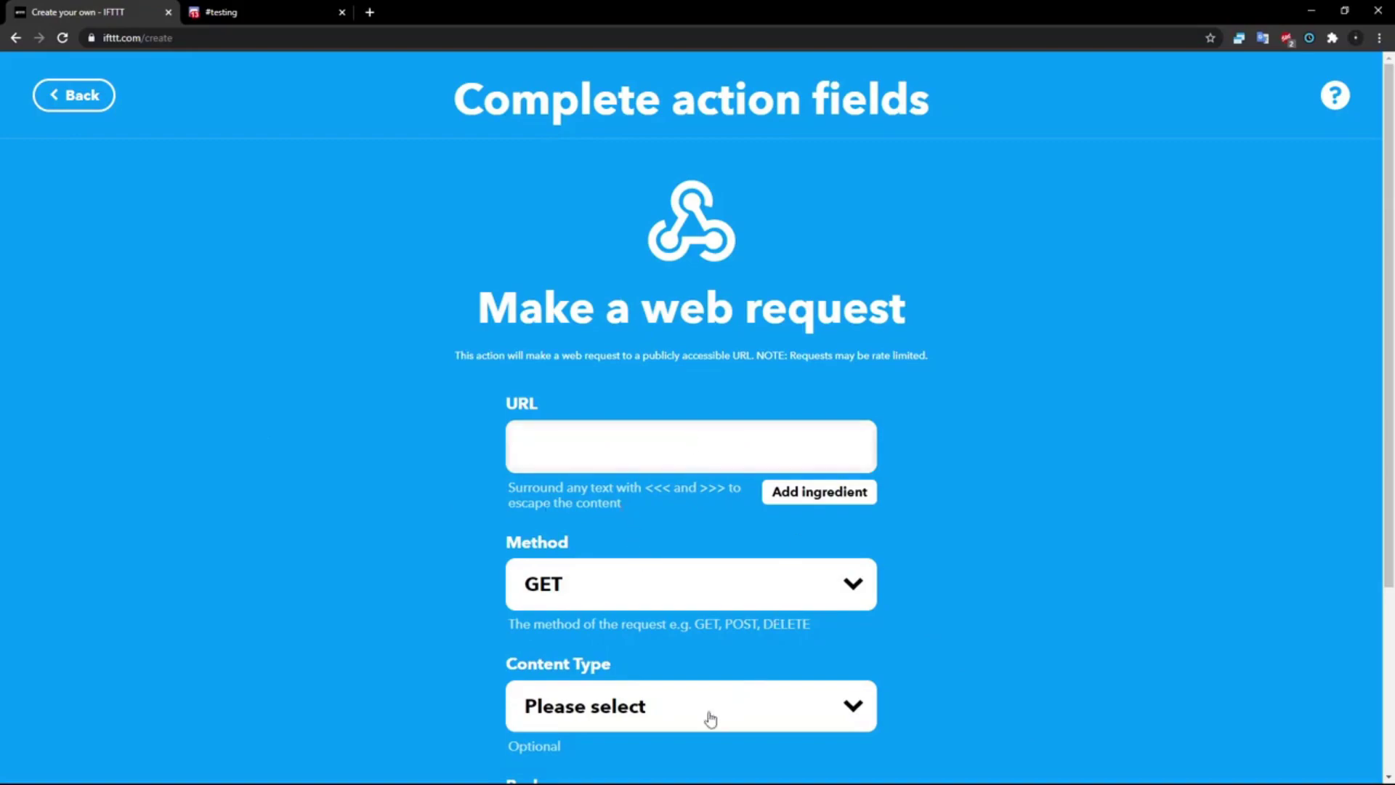
{"action": "key", "text": "ctrl+v"}
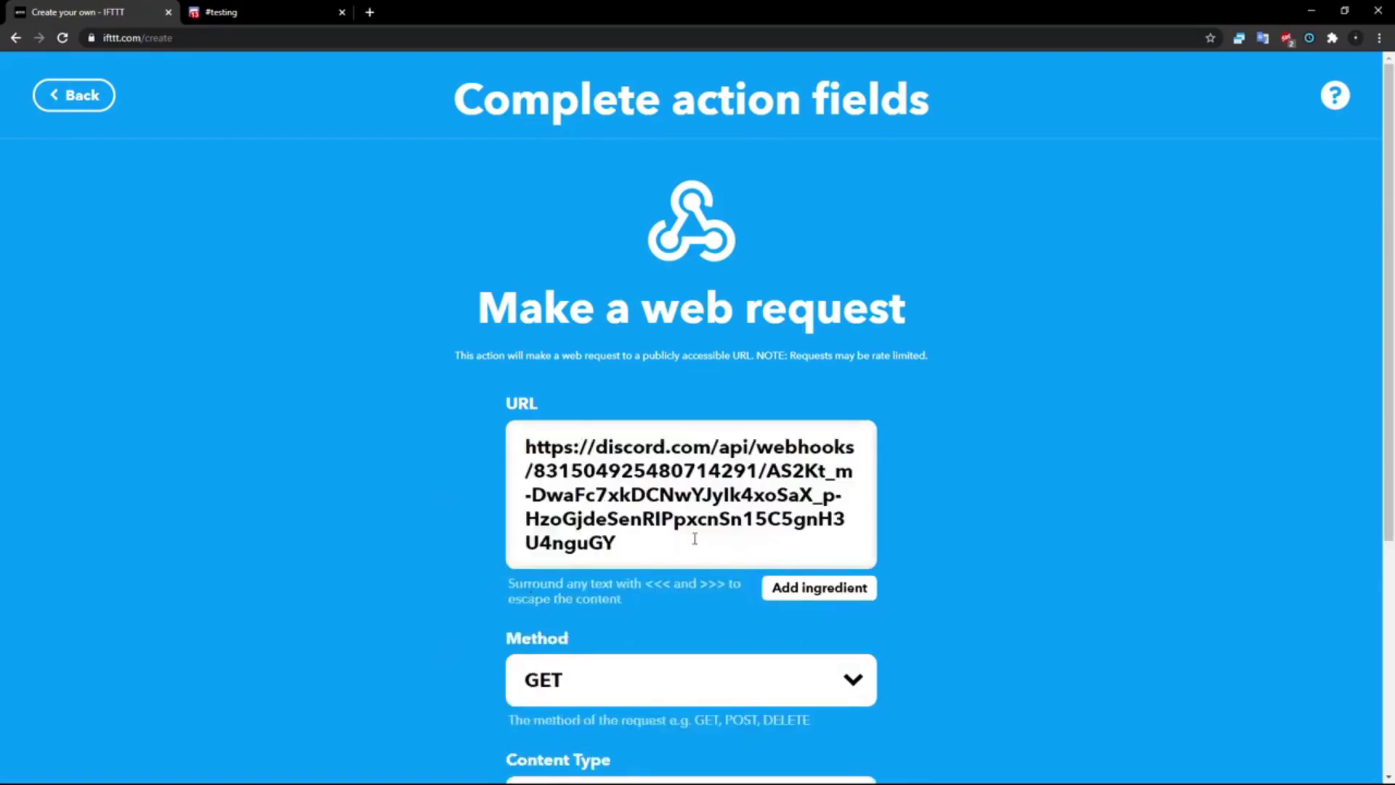
{"action": "scroll", "coordinate": [420, 428], "scroll_direction": "down", "scroll_amount": 2}
{"action": "scroll", "coordinate": [418, 421], "scroll_direction": "down", "scroll_amount": 3}
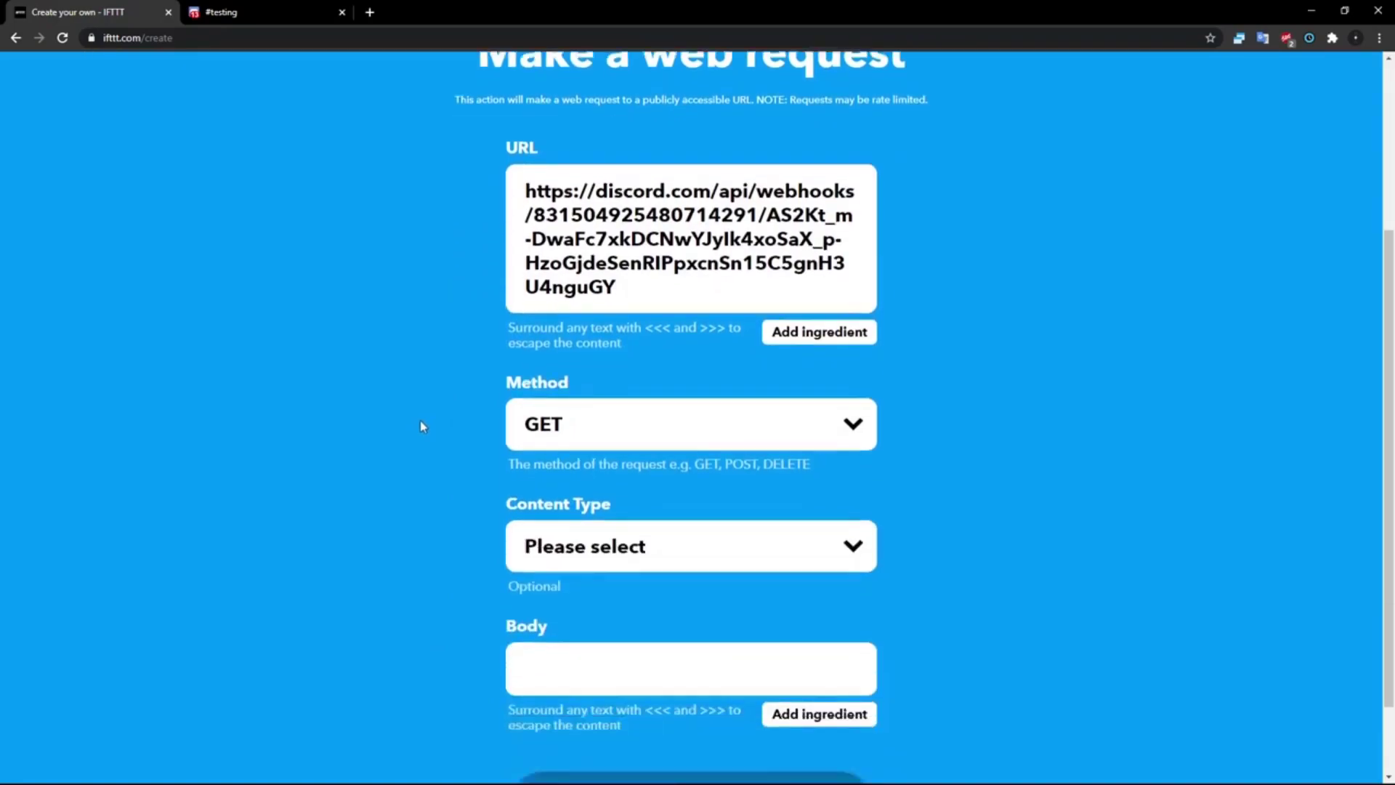
- Set the web request method to POST
{"action": "left_click", "coordinate": [617, 403]}
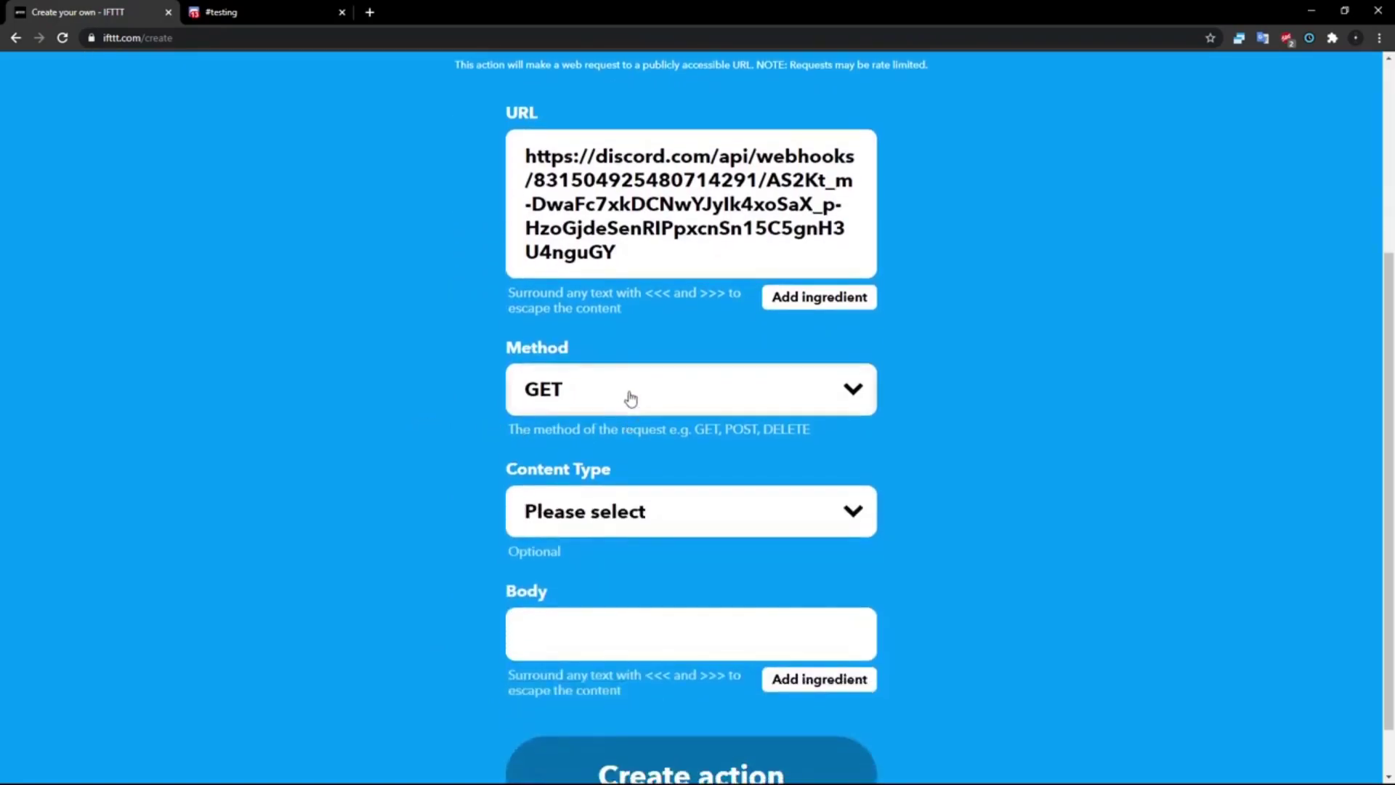
{"action": "left_click", "coordinate": [609, 462]}
{"action": "scroll", "coordinate": [459, 468], "scroll_direction": "down", "scroll_amount": 1}
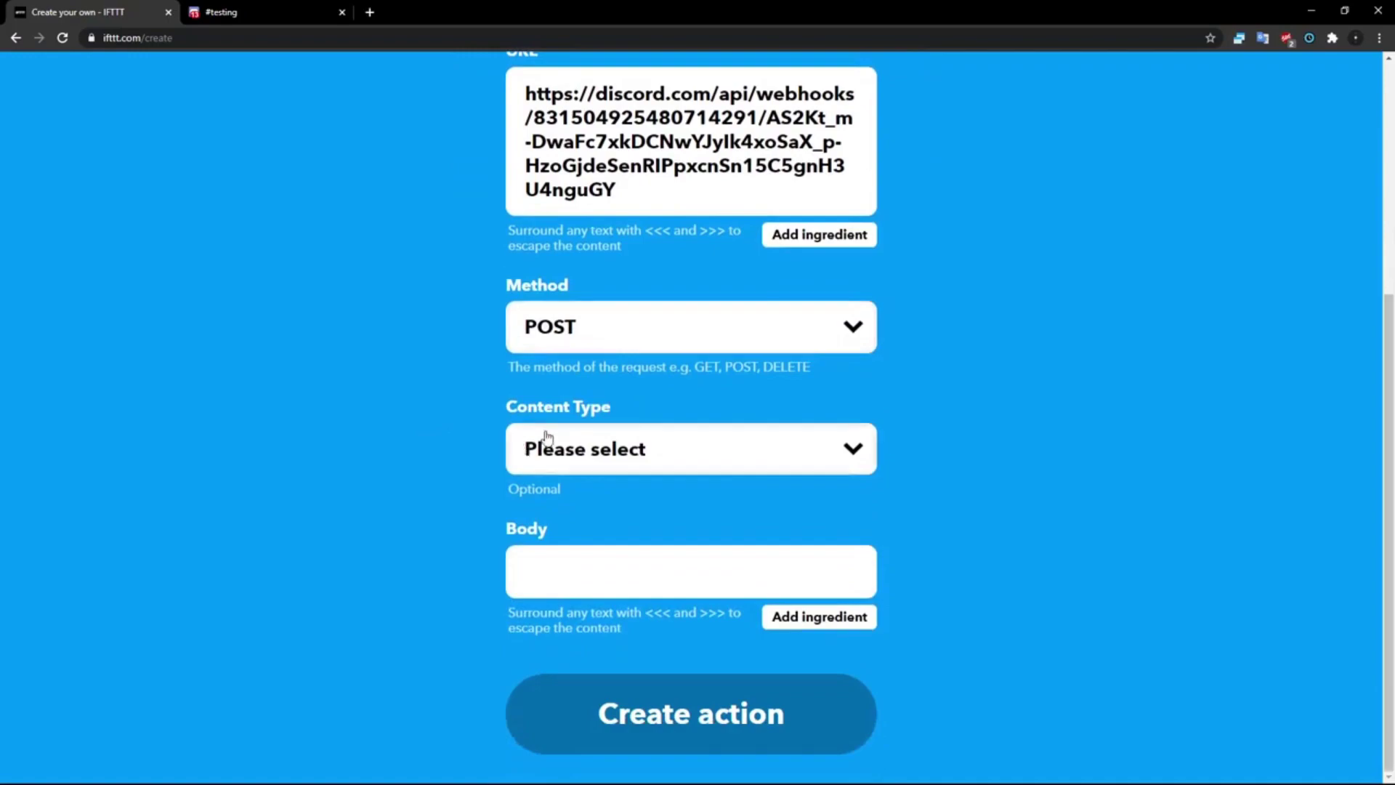
- Set the content type to application/json and start the Body with {} braces
{"action": "left_click", "coordinate": [639, 529]}
{"action": "left_click", "coordinate": [622, 558]}
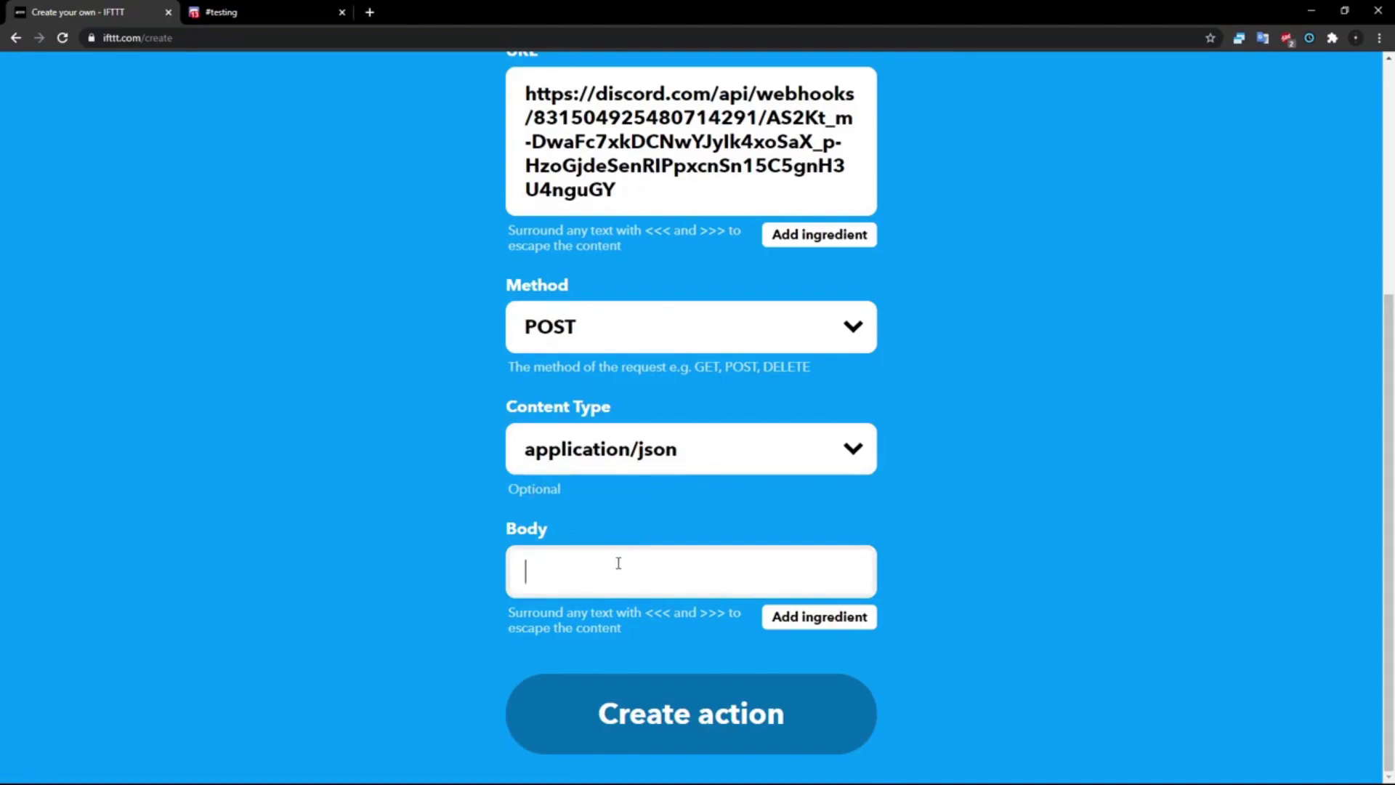
{"action": "type", "text": "{}"}
{"action": "key", "text": "Left"}
{"action": "type", "text": "\"contnt"}
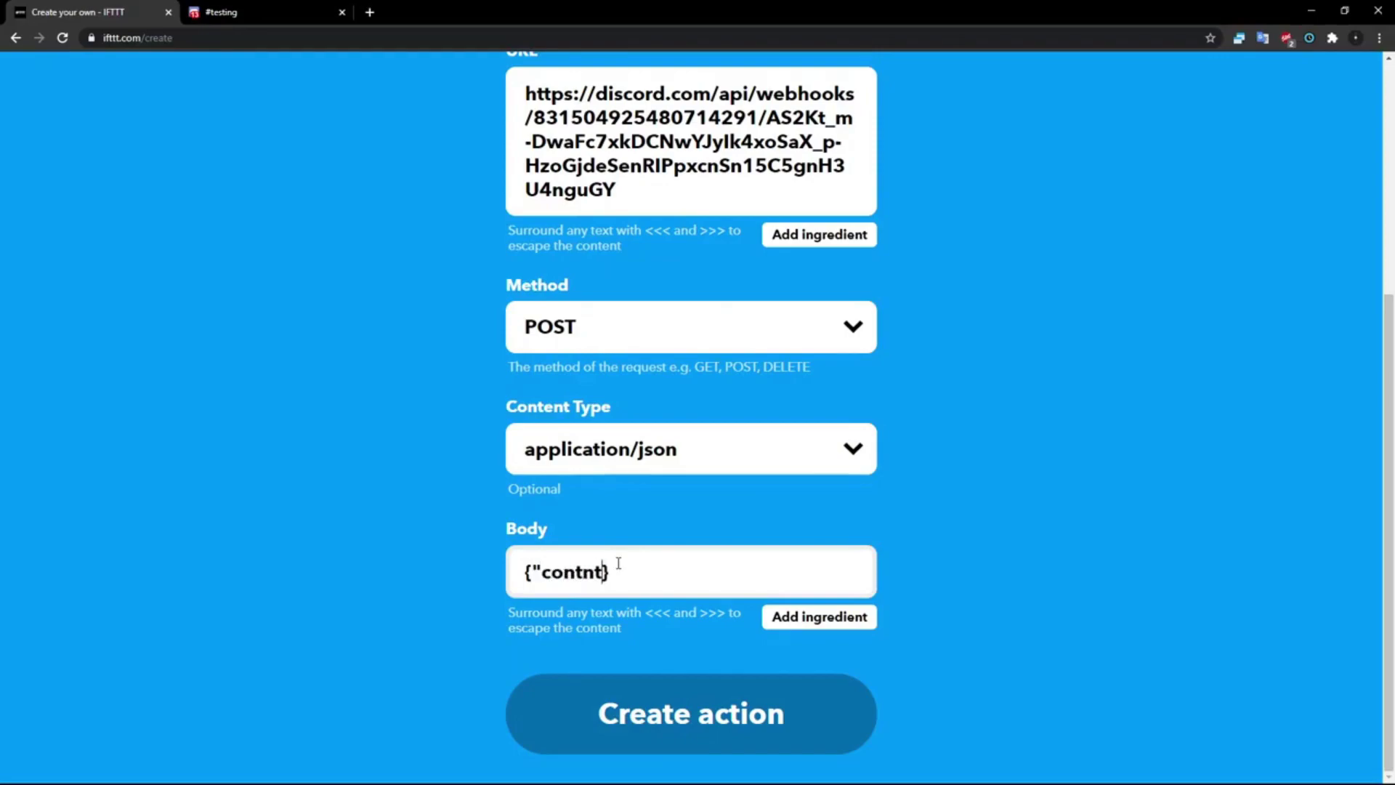
{"action": "key", "text": "BackSpace"}
{"action": "key", "text": "BackSpace"}
{"action": "type", "text": "emn"}
{"action": "key", "text": "BackSpace"}
{"action": "key", "text": "BackSpace"}
{"action": "type", "text": "nt\": \"\""}
{"action": "key", "text": "Left"}
{"action": "type", "text": "@everyo"}
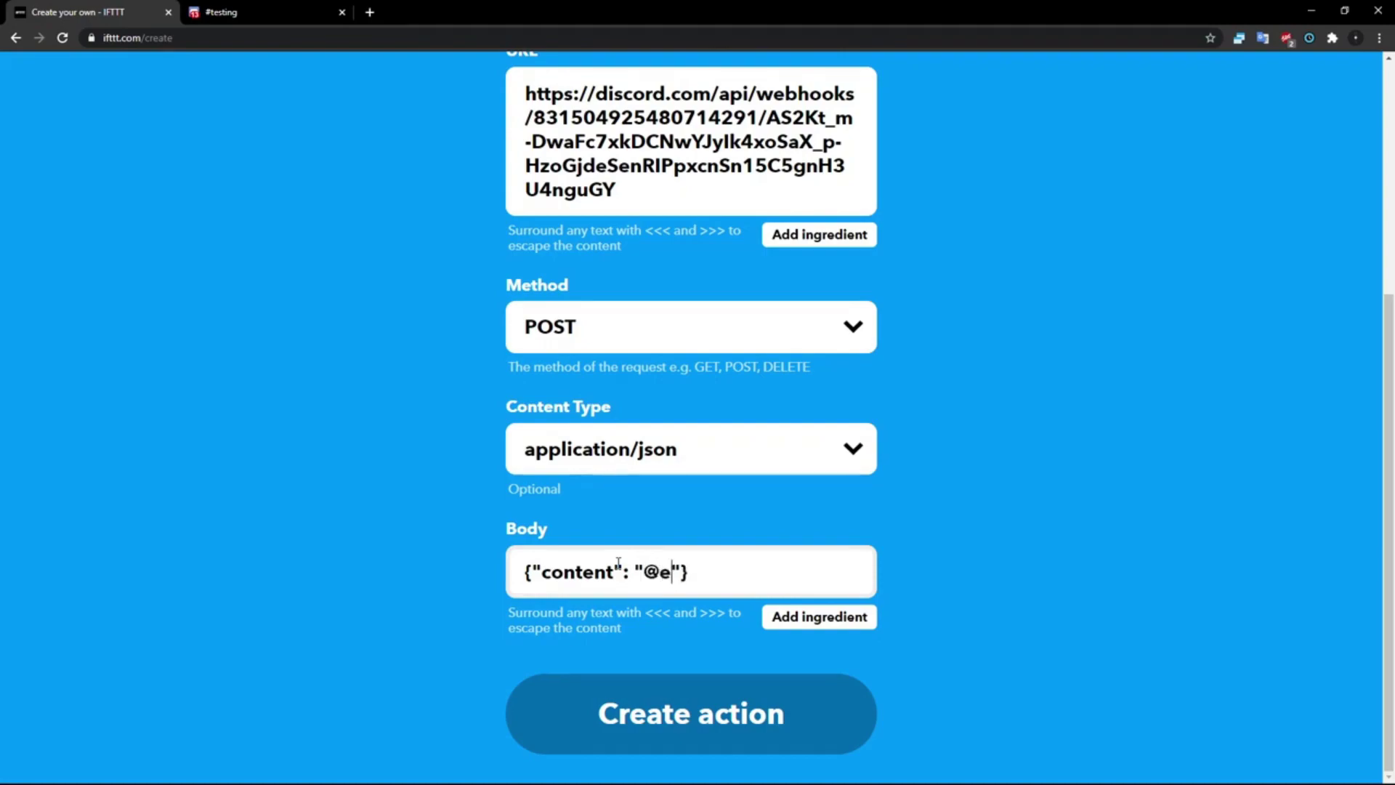
{"action": "type", "text": "ne new v"}
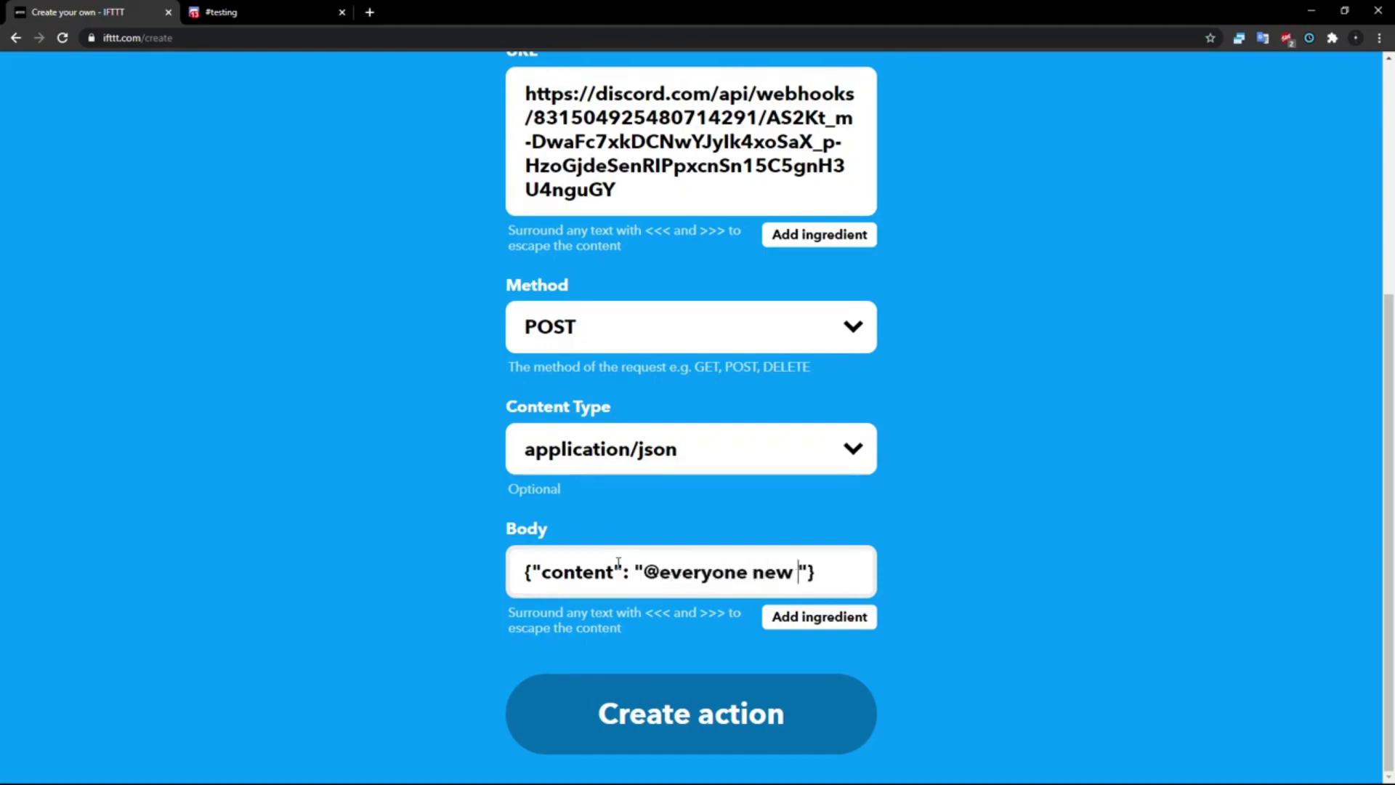
{"action": "key", "text": "BackSpace"}
{"action": "key", "text": "BackSpace"}
{"action": "key", "text": "BackSpace"}
{"action": "key", "text": "BackSpace"}
{"action": "key", "text": "BackSpace"}
{"action": "type", "text": "NEW VIDEO"}
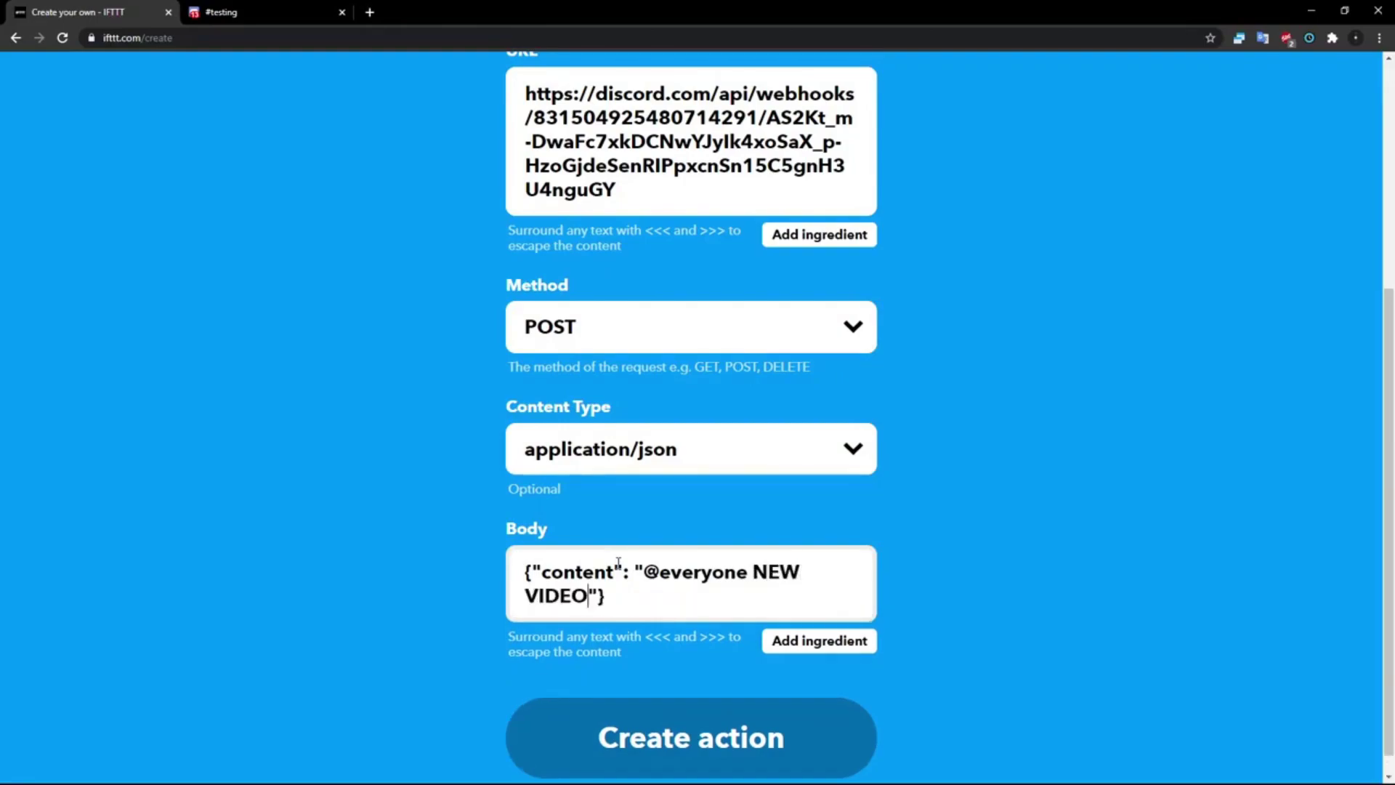
{"action": "type", "text": "OO"}
- Append the video Url ingredient to the Body and create the web request action
{"action": "left_click", "coordinate": [834, 641]}
{"action": "scroll", "coordinate": [834, 641], "scroll_direction": "down", "scroll_amount": 1}
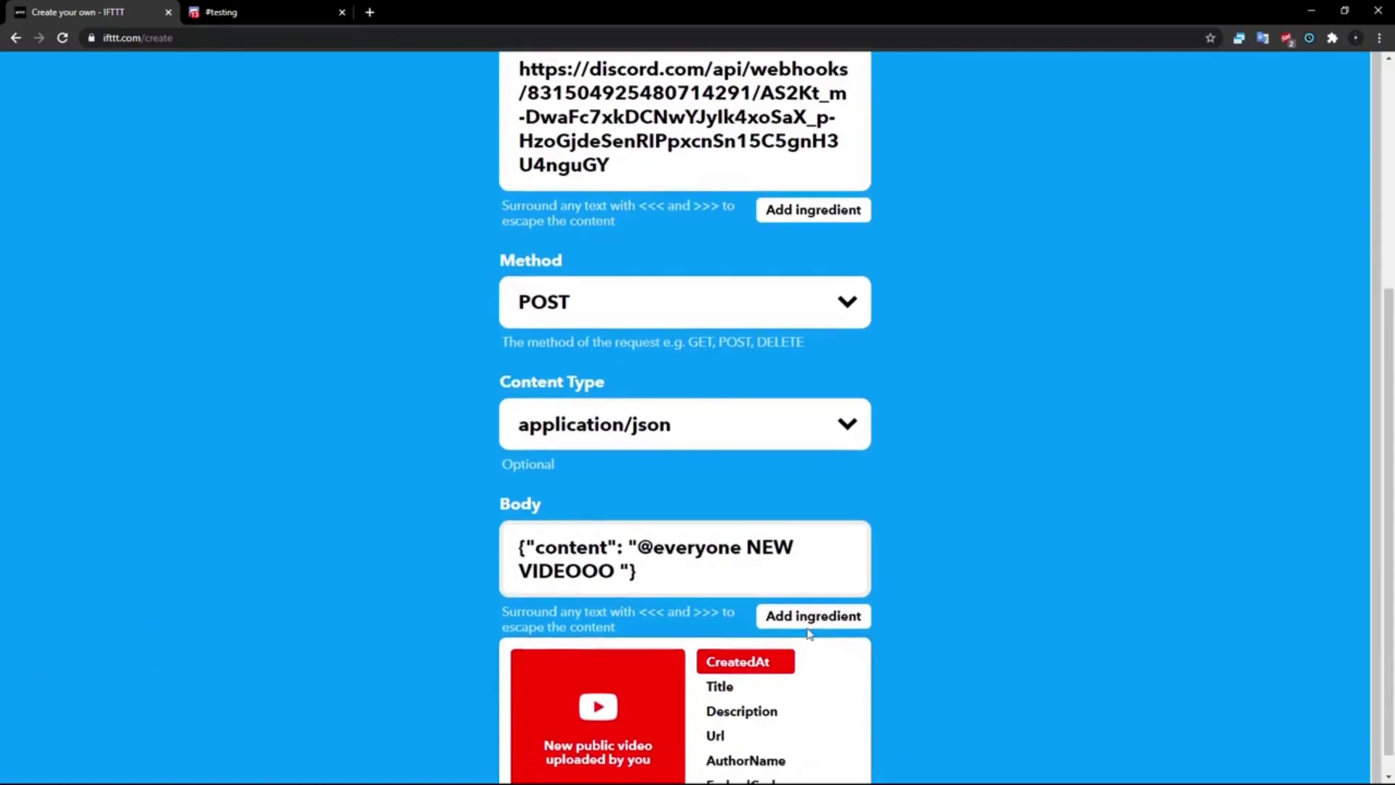
{"action": "scroll", "coordinate": [664, 687], "scroll_direction": "down", "scroll_amount": 1}
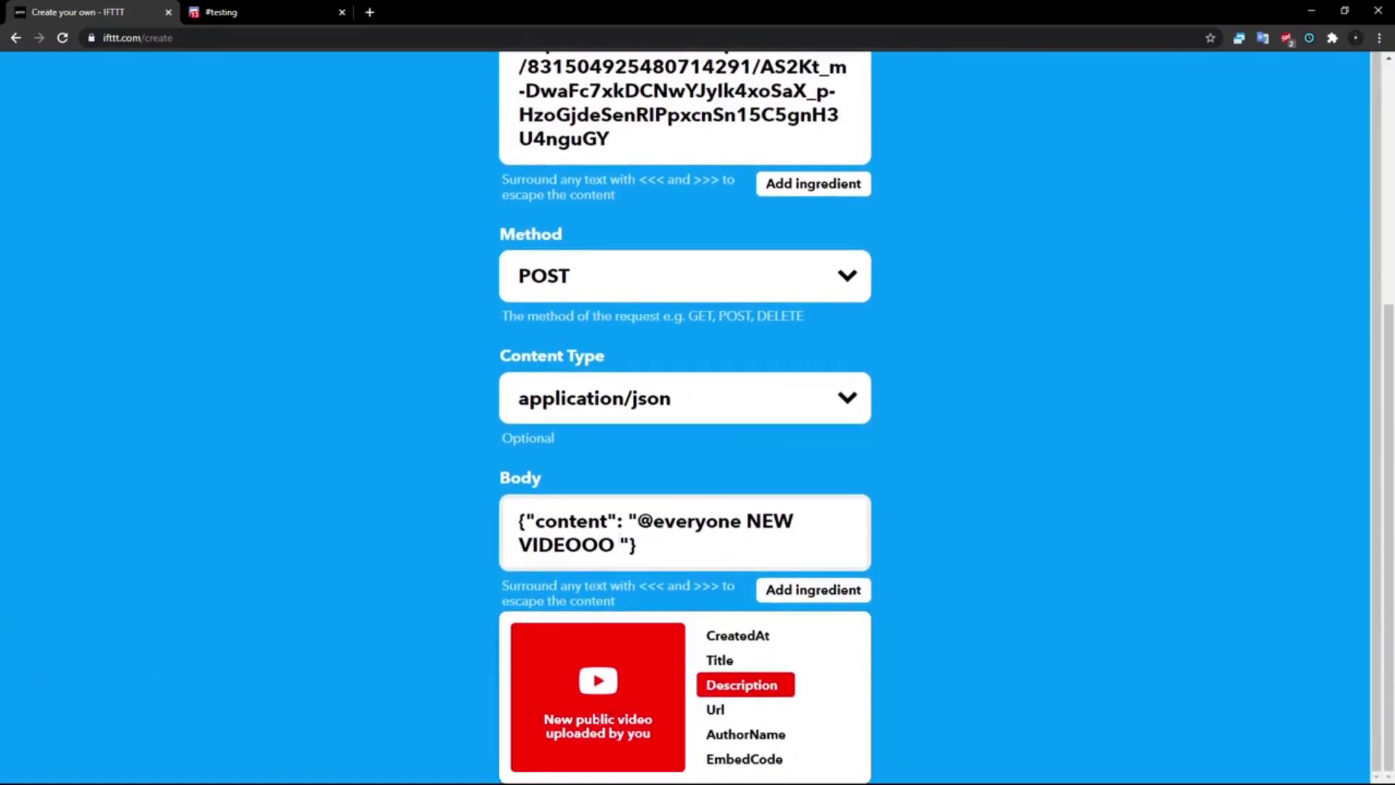
{"action": "left_click", "coordinate": [736, 710]}
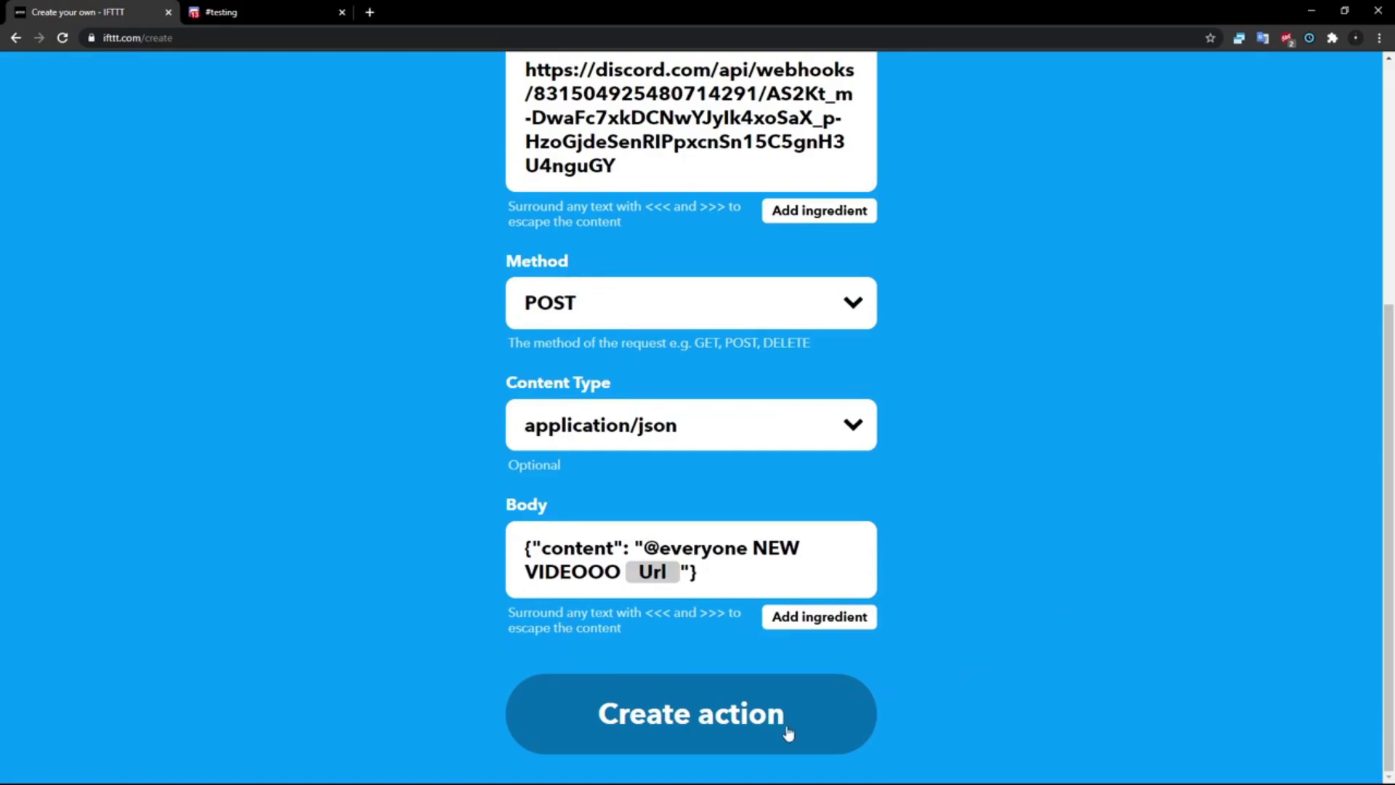
{"action": "left_click", "coordinate": [643, 722]}
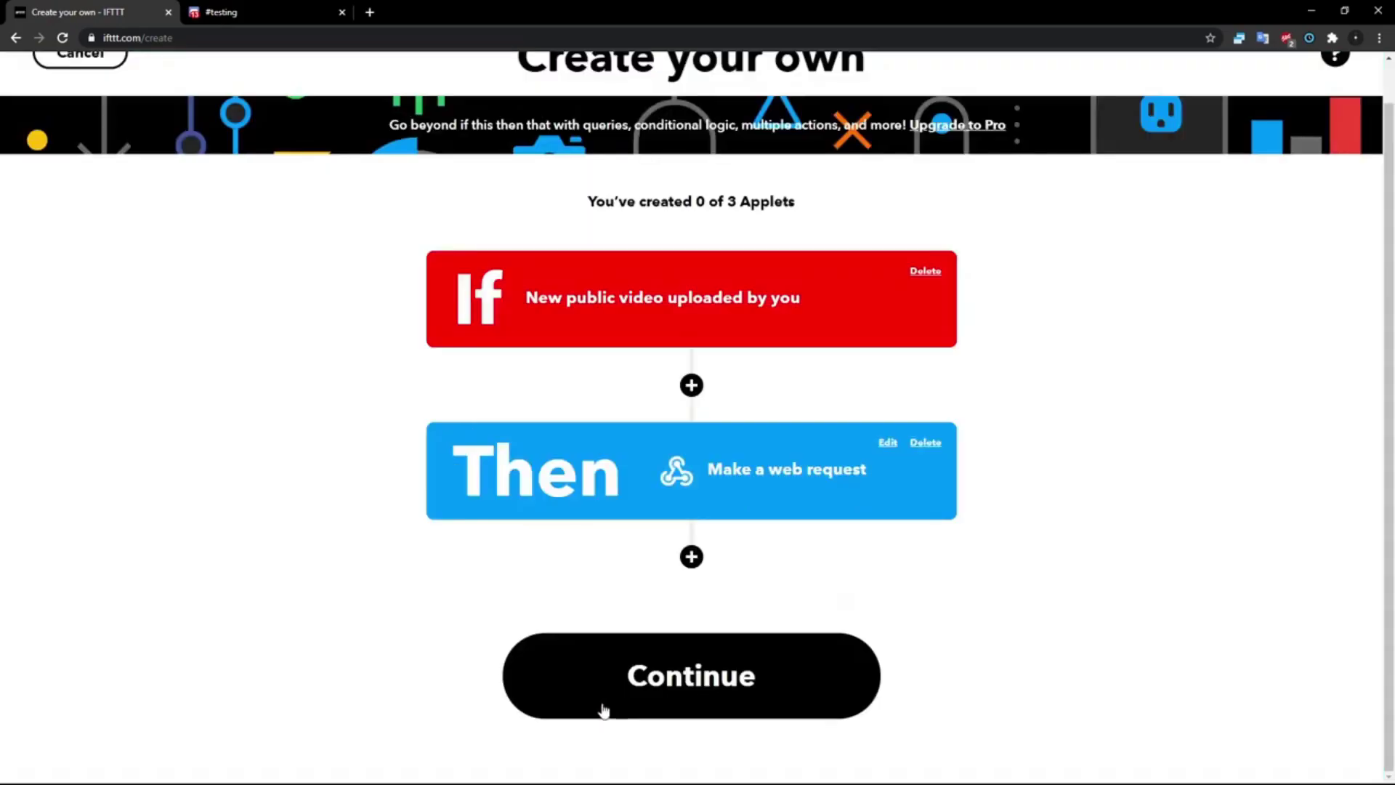
- Continue through Review and finish, then check the applet shows Connected
{"action": "left_click", "coordinate": [695, 665]}
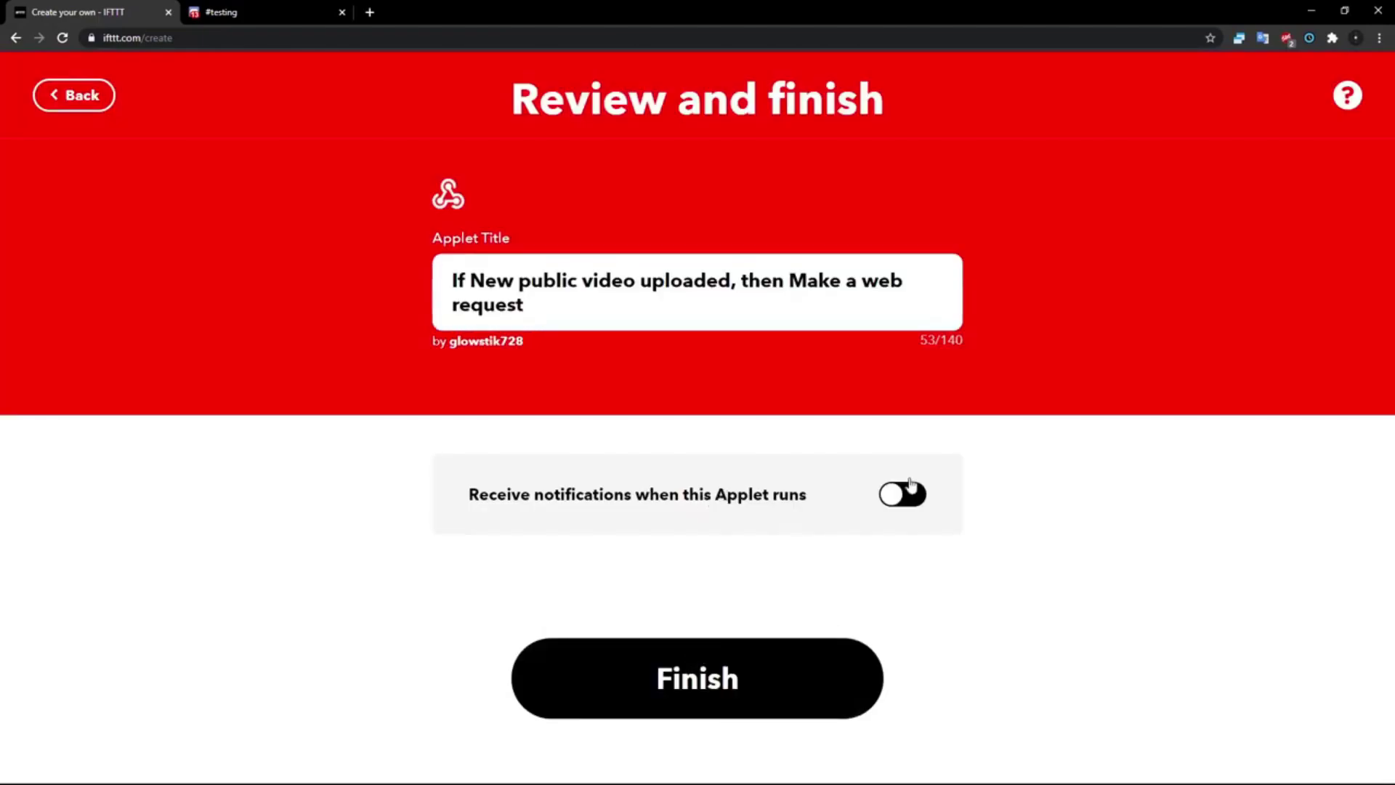
{"action": "left_click", "coordinate": [812, 678]}
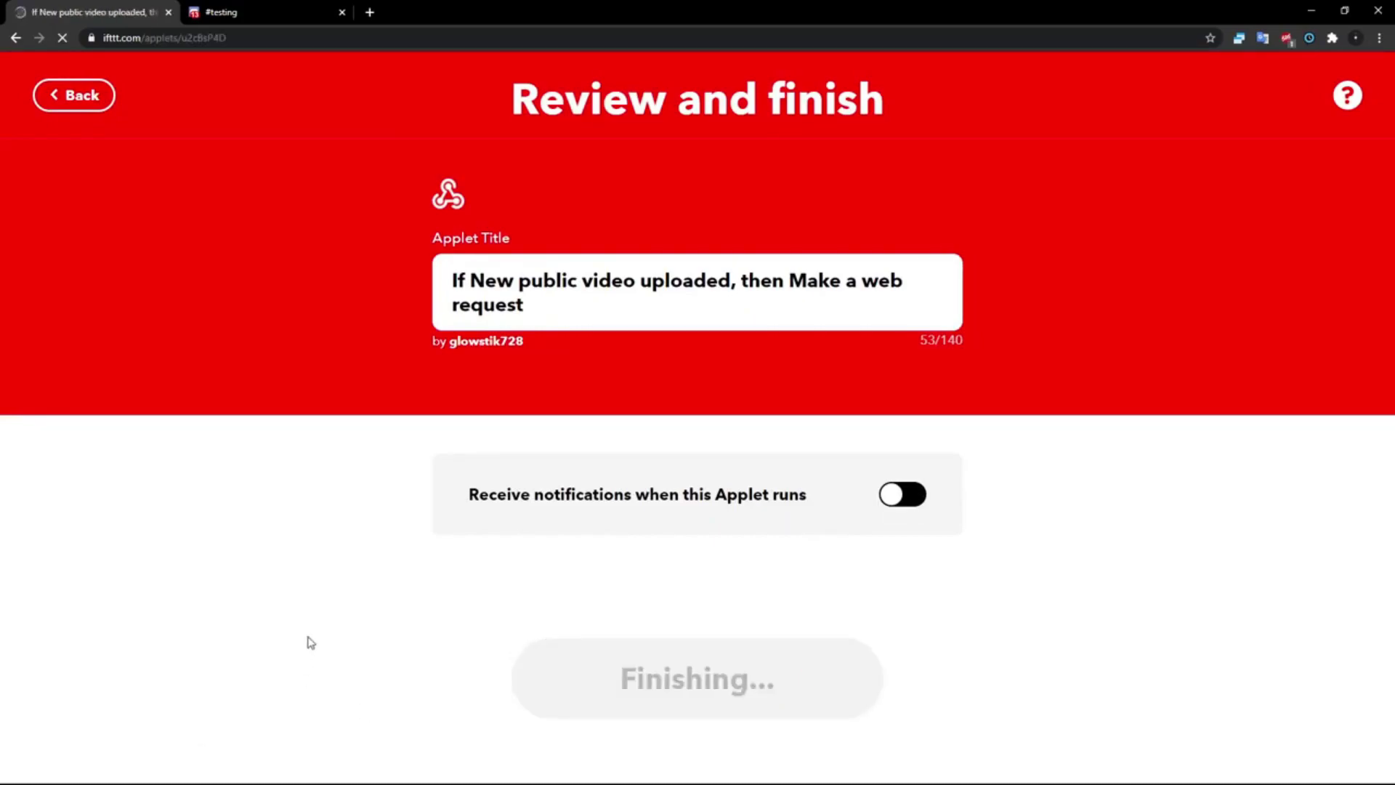
{"action": "scroll", "coordinate": [367, 495], "scroll_direction": "down", "scroll_amount": 5}
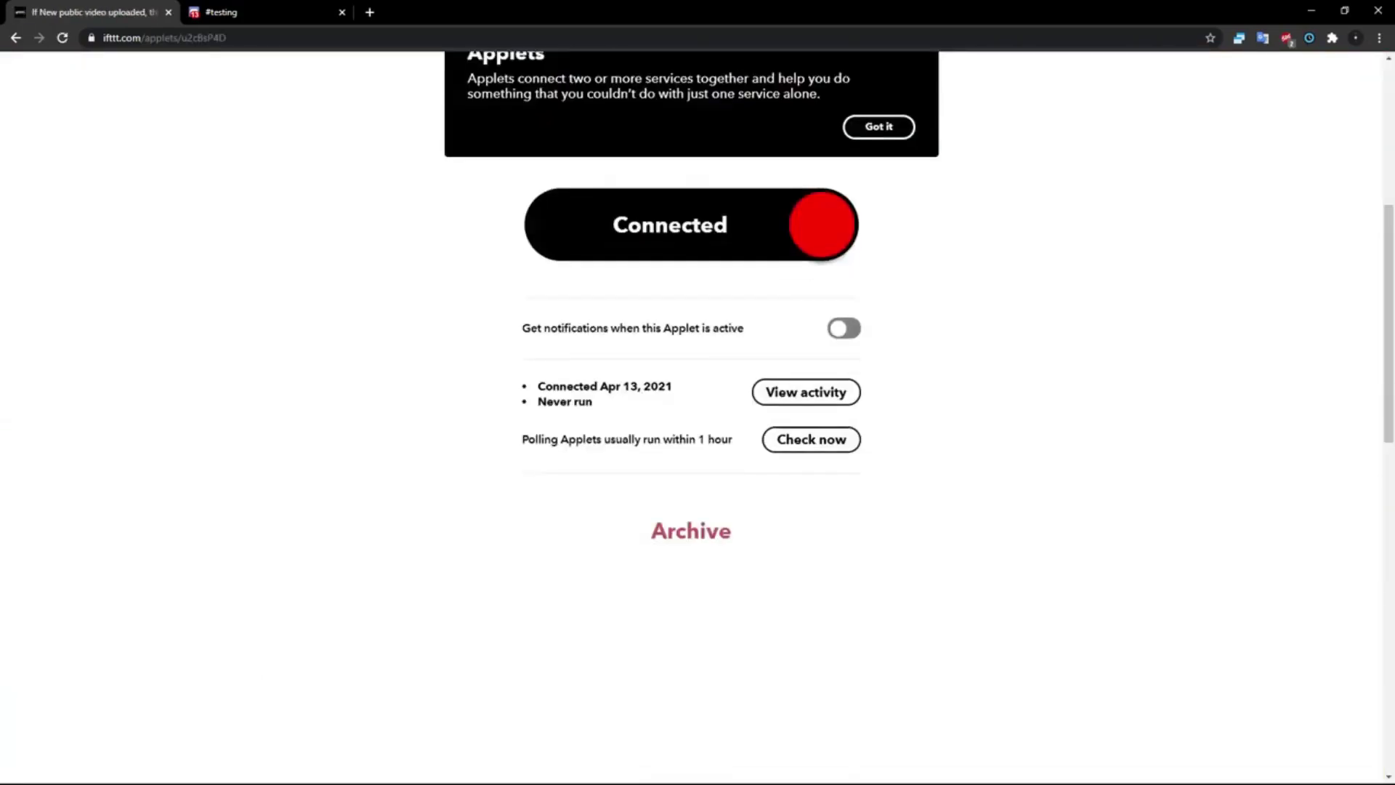
{"action": "scroll", "coordinate": [465, 271], "scroll_direction": "up", "scroll_amount": 2}
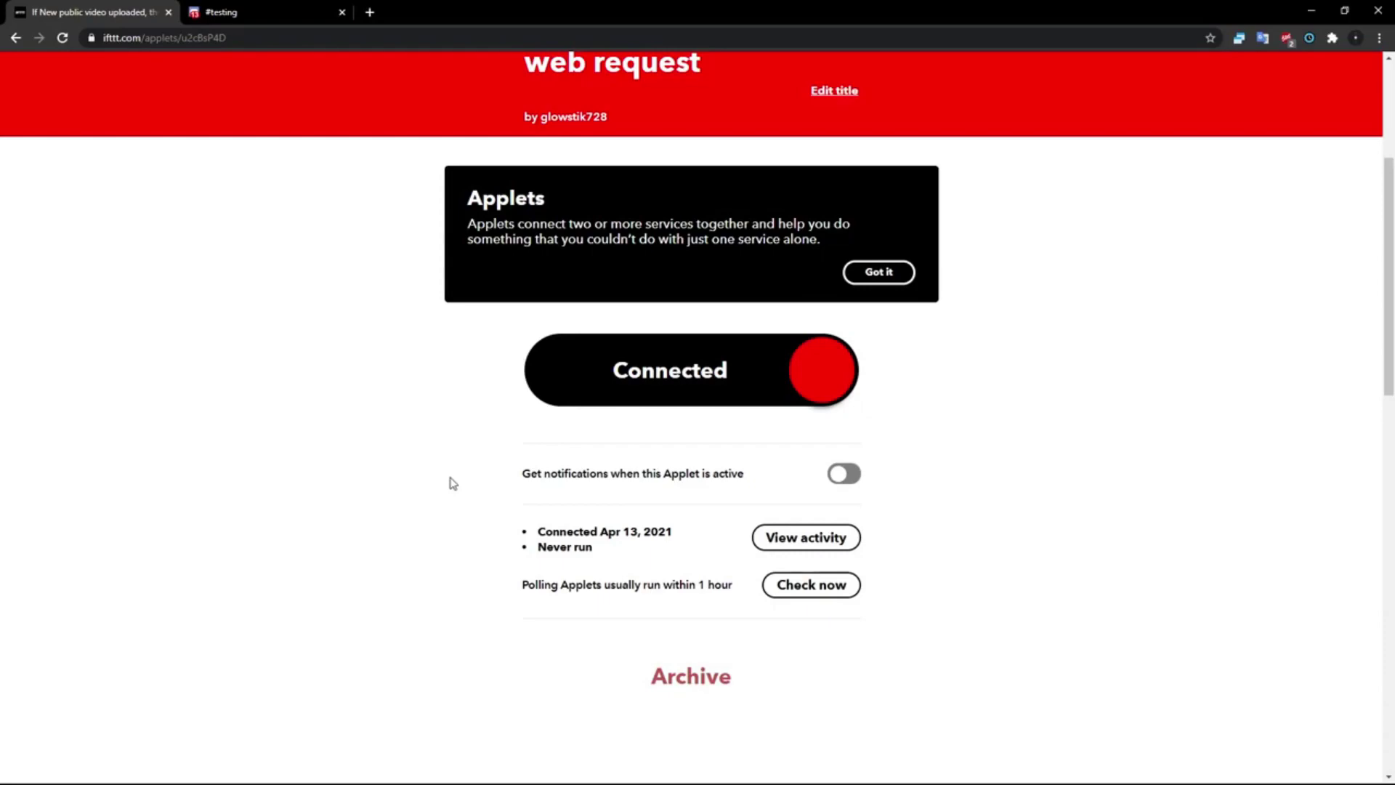
{"action": "scroll", "coordinate": [516, 444], "scroll_direction": "up", "scroll_amount": 4}
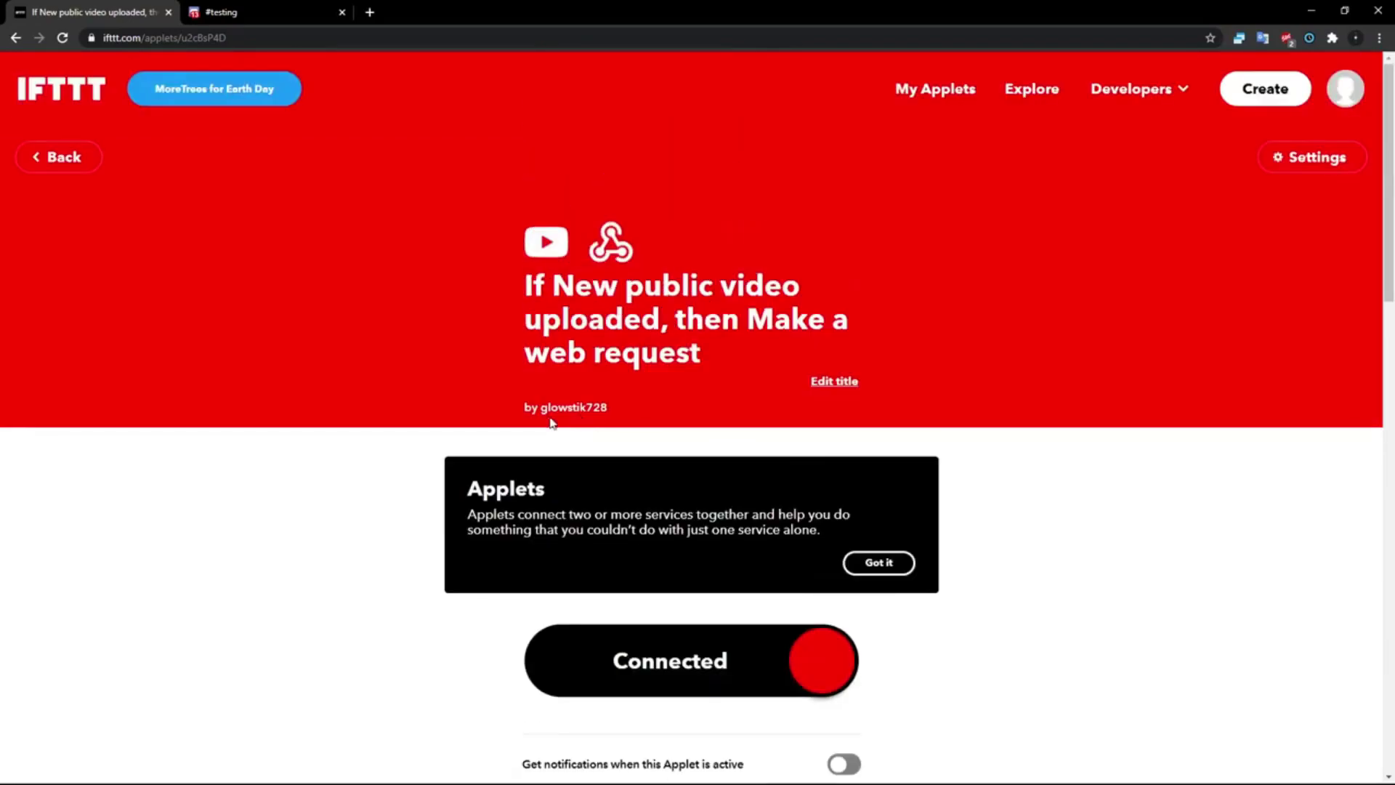